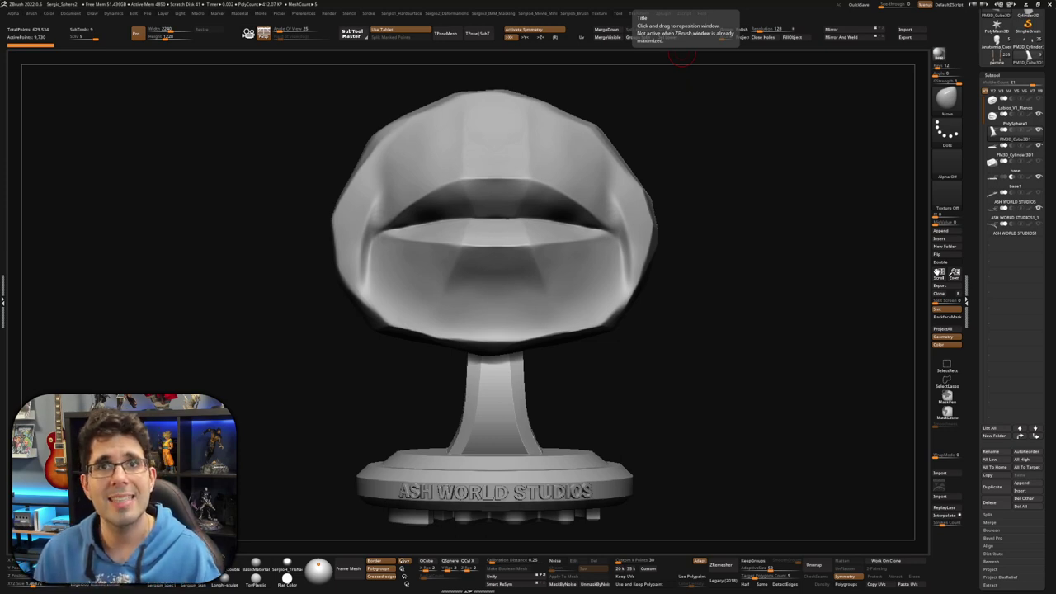
mouse_move(681, 56)
left_mouse_down()
mouse_move(434, 201)
mouse_move(627, 175)
left_mouse_up()
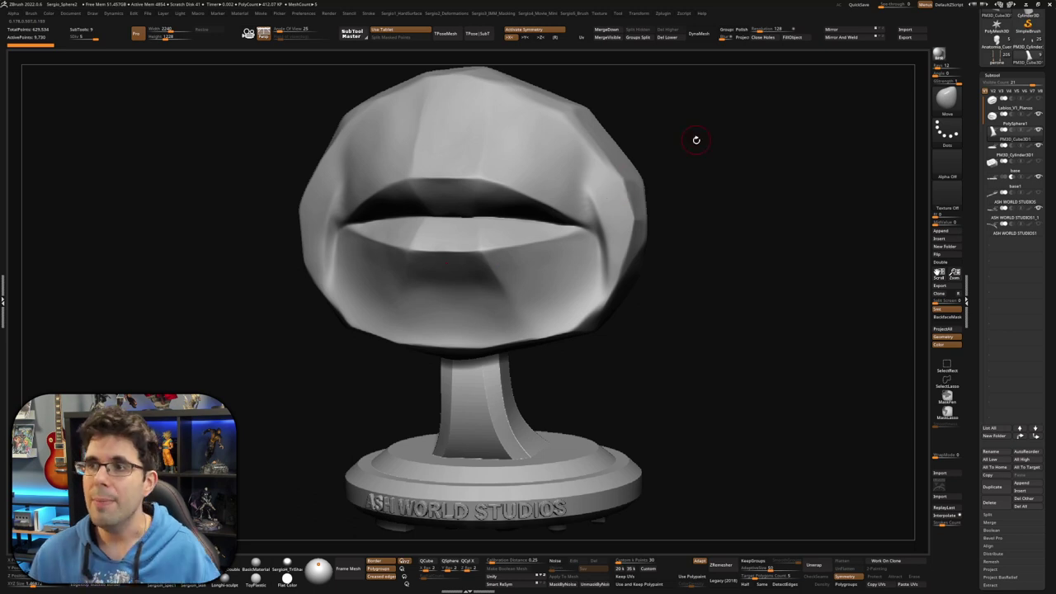
Orbit and zoom around the trophy to inspect the lips, stem and ASH WORLD STUDIOS base
mouse_move(695, 137)
left_mouse_down()
mouse_move(568, 230)
mouse_move(466, 174)
left_mouse_up()
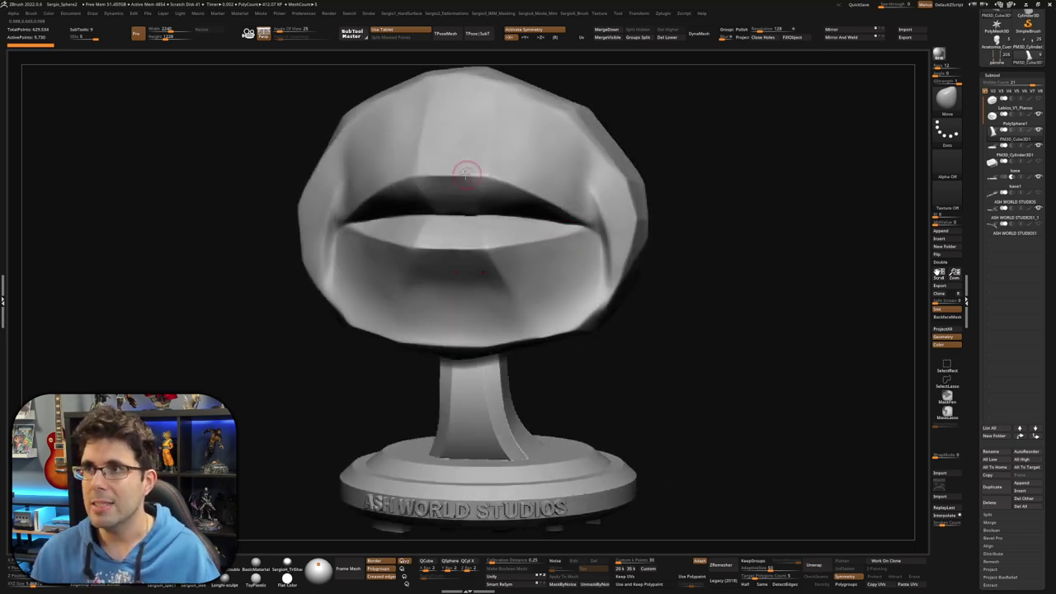
left_click_drag(578, 236, 514, 233)
left_click_drag(564, 195, 565, 140)
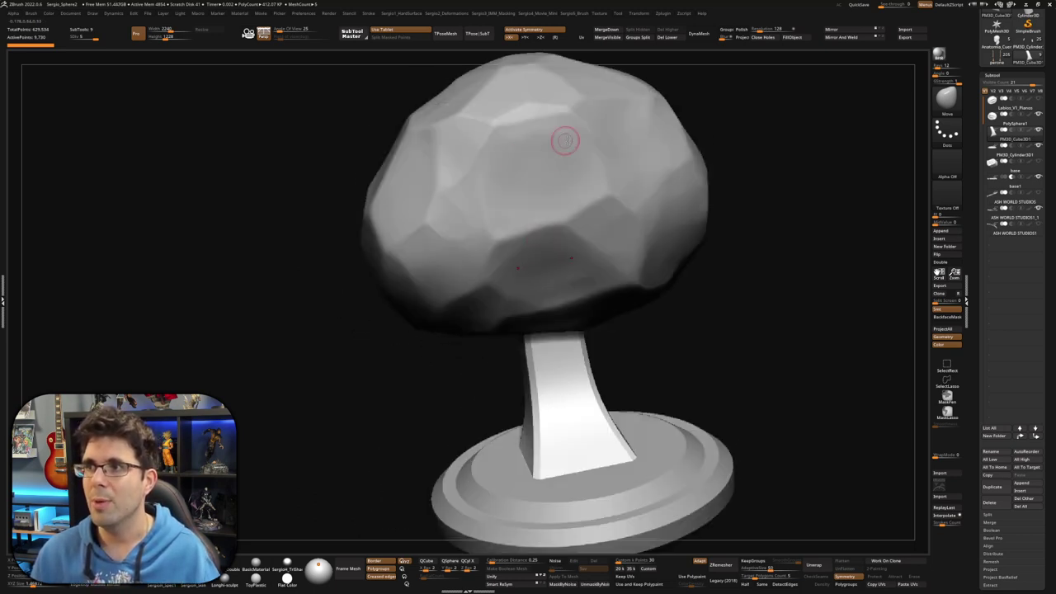
left_click_drag(538, 186, 551, 229)
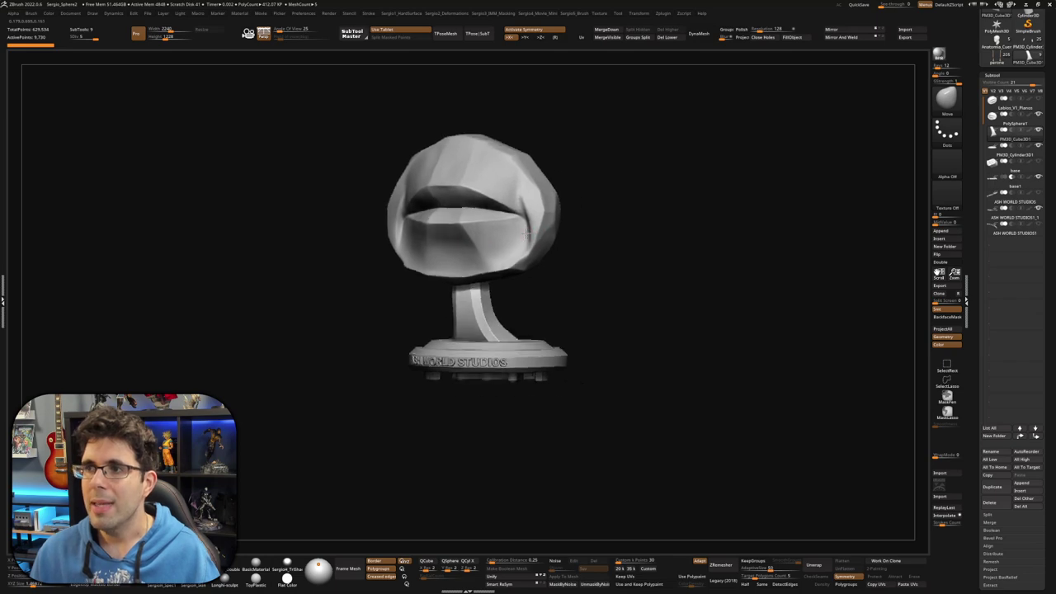
mouse_move(562, 210)
left_mouse_down()
mouse_move(523, 226)
mouse_move(509, 386)
mouse_move(523, 278)
mouse_move(484, 302)
mouse_move(484, 337)
mouse_move(510, 353)
mouse_move(429, 369)
mouse_move(537, 416)
mouse_move(561, 399)
mouse_move(529, 398)
mouse_move(548, 444)
left_mouse_up()
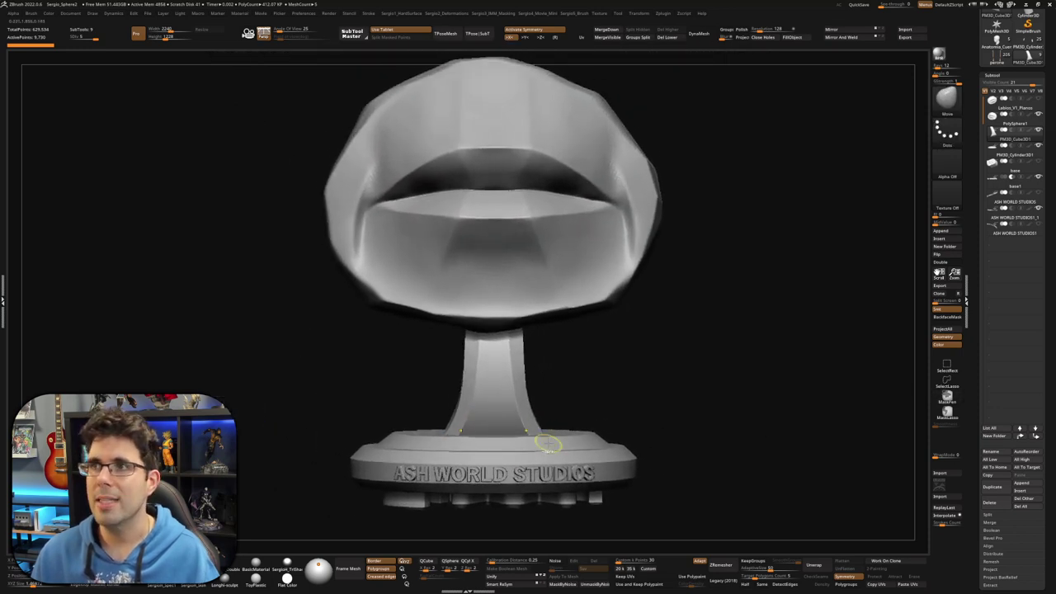
mouse_move(548, 444)
right_mouse_down()
mouse_move(597, 422)
mouse_move(524, 431)
mouse_move(471, 330)
mouse_move(440, 420)
mouse_move(488, 377)
mouse_move(497, 413)
mouse_move(478, 366)
mouse_move(471, 401)
mouse_move(496, 415)
mouse_move(528, 415)
mouse_move(506, 406)
mouse_move(544, 411)
mouse_move(537, 418)
right_mouse_up()
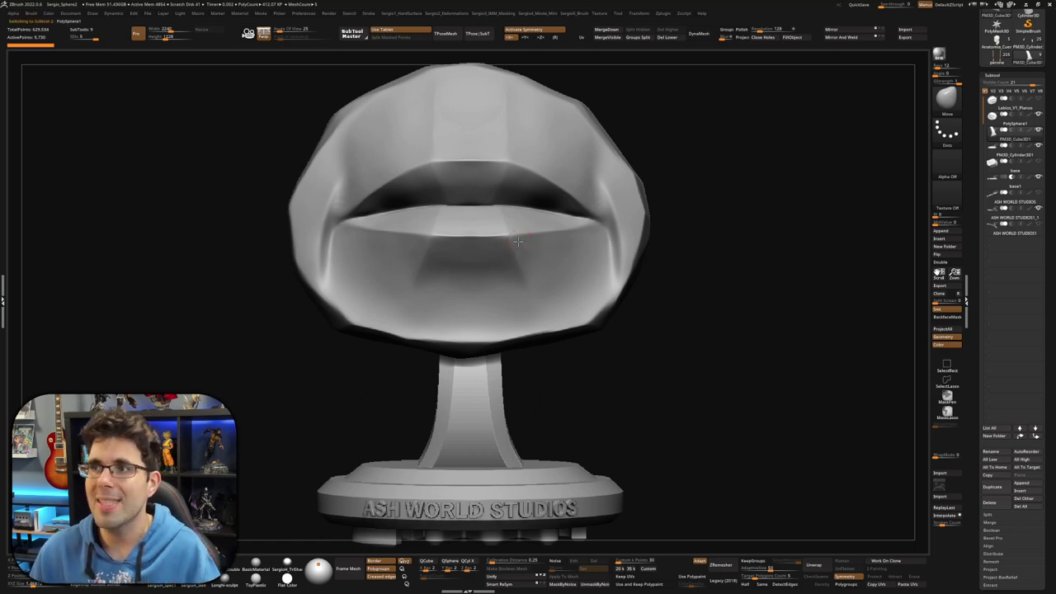
mouse_move(517, 241)
right_mouse_down()
mouse_move(545, 302)
mouse_move(523, 341)
mouse_move(535, 363)
mouse_move(510, 378)
mouse_move(545, 334)
mouse_move(512, 388)
right_mouse_up()
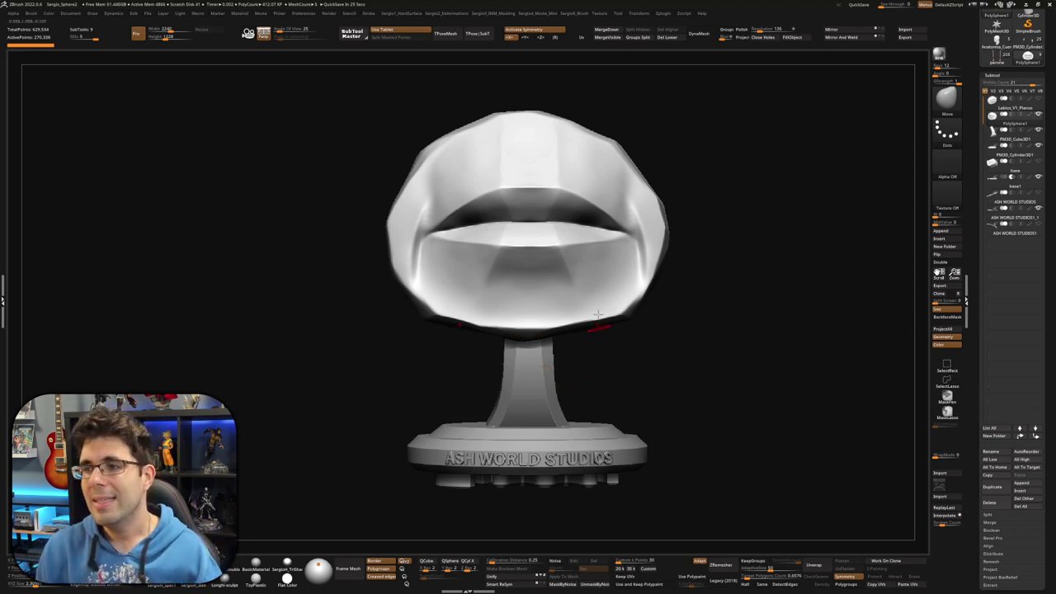
Frame the lips from the front and duplicate PolySphere1 into a PolySphere2 copy
mouse_move(740, 312)
left_mouse_down()
mouse_move(566, 342)
mouse_move(525, 299)
left_mouse_up()
mouse_move(525, 300)
right_mouse_down("ctrl")
mouse_move(507, 283)
mouse_move(517, 326)
mouse_move(537, 301)
mouse_move(517, 264)
mouse_move(495, 297)
right_mouse_up("ctrl")
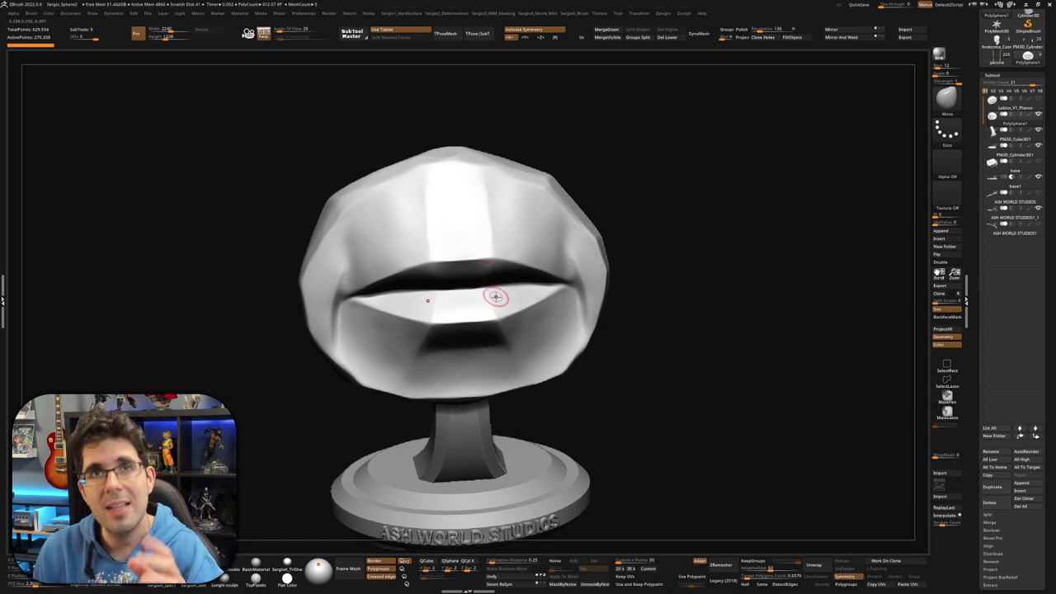
mouse_move(491, 320)
right_mouse_down()
mouse_move(488, 300)
mouse_move(530, 278)
mouse_move(566, 323)
right_mouse_up()
scroll(487, 278, "up", 3)
scroll(462, 254, "down", 3)
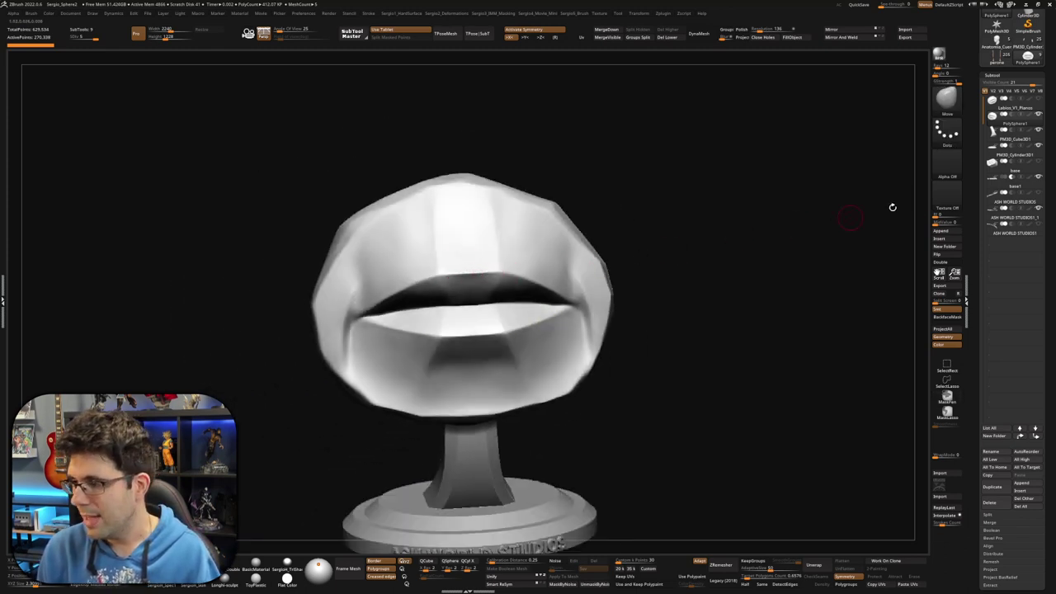
key("ctrl+shift+d")
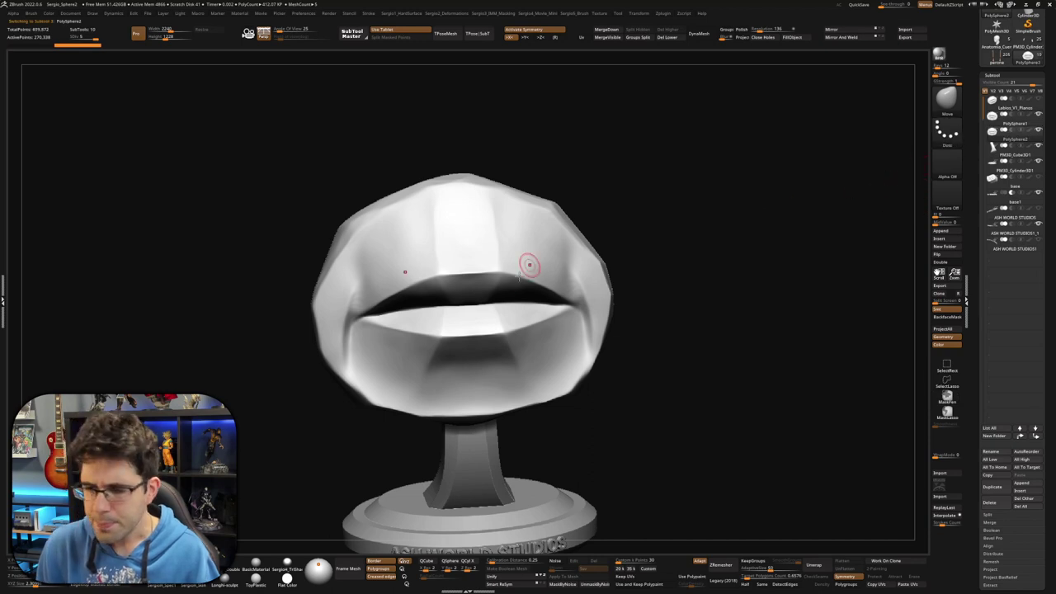
Zoom in on the lips from the front and enlarge the sculpting brush
mouse_move(529, 265)
right_mouse_down()
mouse_move(530, 288)
mouse_move(502, 291)
right_mouse_up()
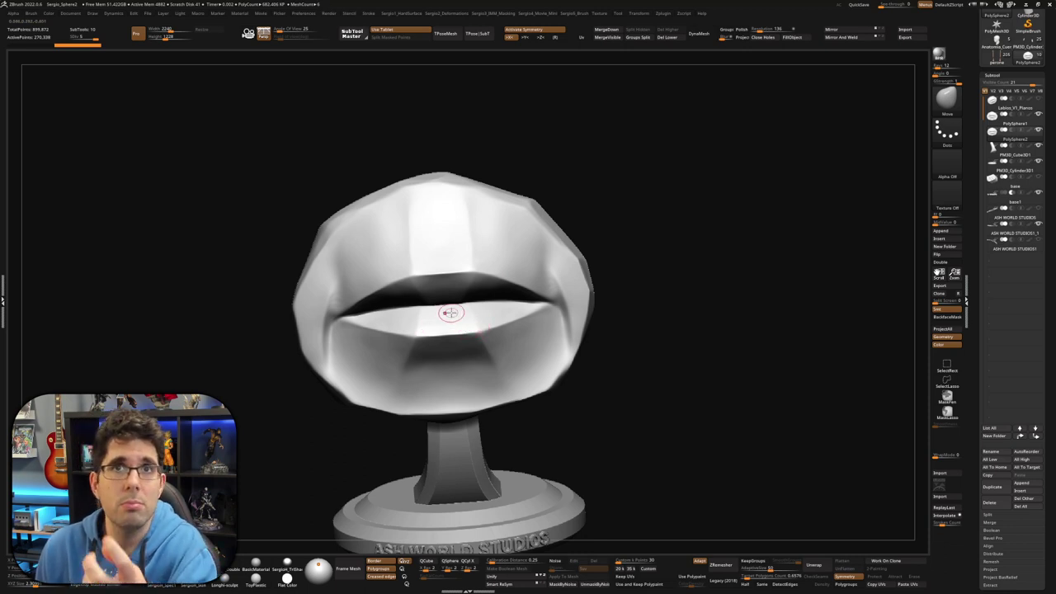
left_click_drag(611, 247, 628, 243)
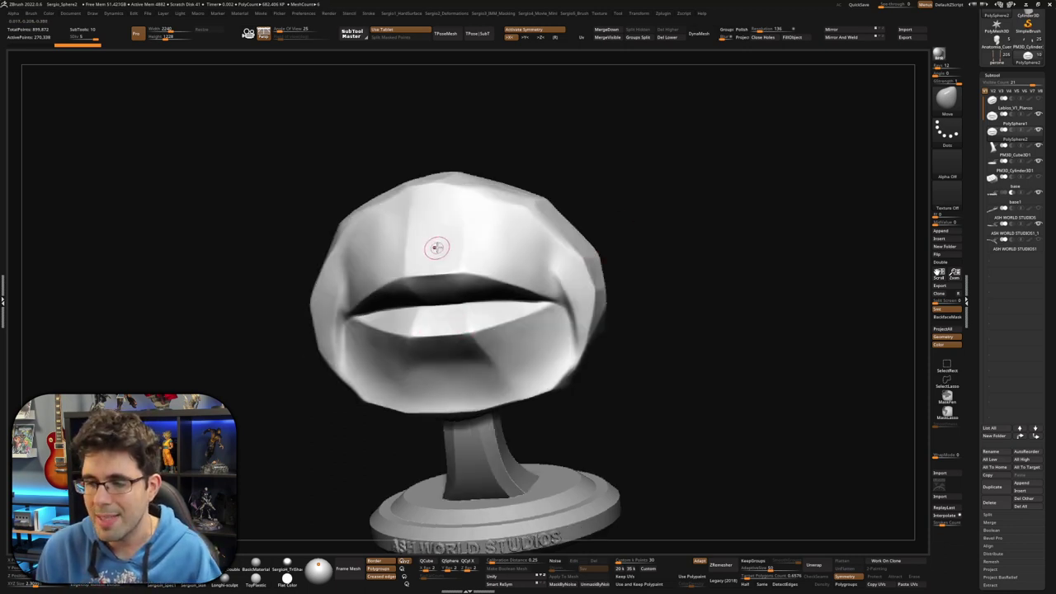
mouse_move(437, 247)
right_mouse_down("shift")
mouse_move(424, 236)
mouse_move(454, 261)
right_mouse_up("shift")
key("s")
mouse_move(460, 261)
left_mouse_down()
mouse_move(472, 260)
mouse_move(467, 270)
left_mouse_up()
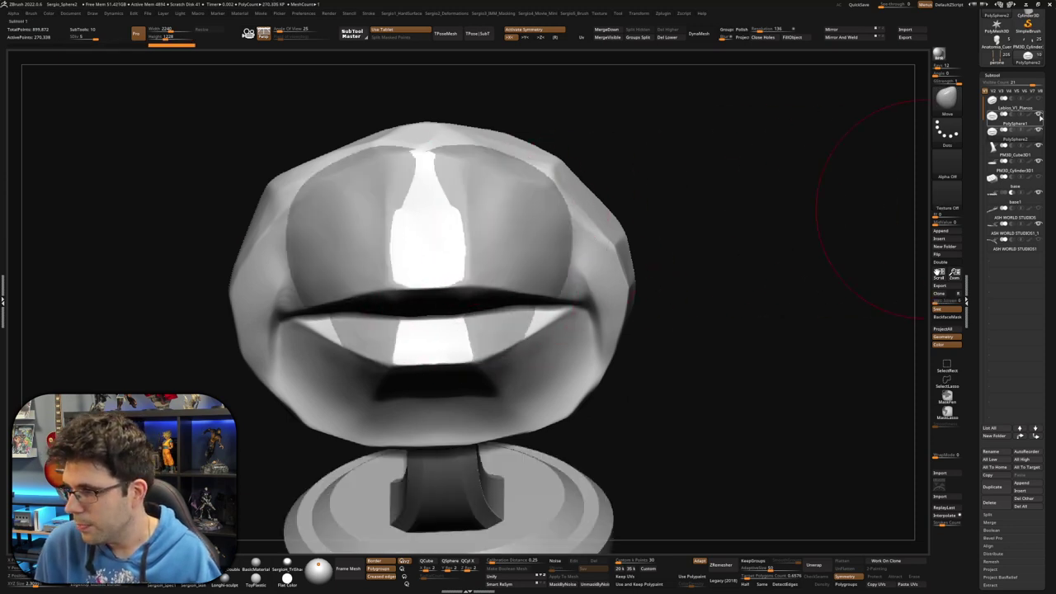
Build volume into the upper-lip centre, then shrink the brush for finer strokes
mouse_move(448, 236)
left_mouse_down()
mouse_move(466, 213)
mouse_move(448, 262)
left_mouse_up()
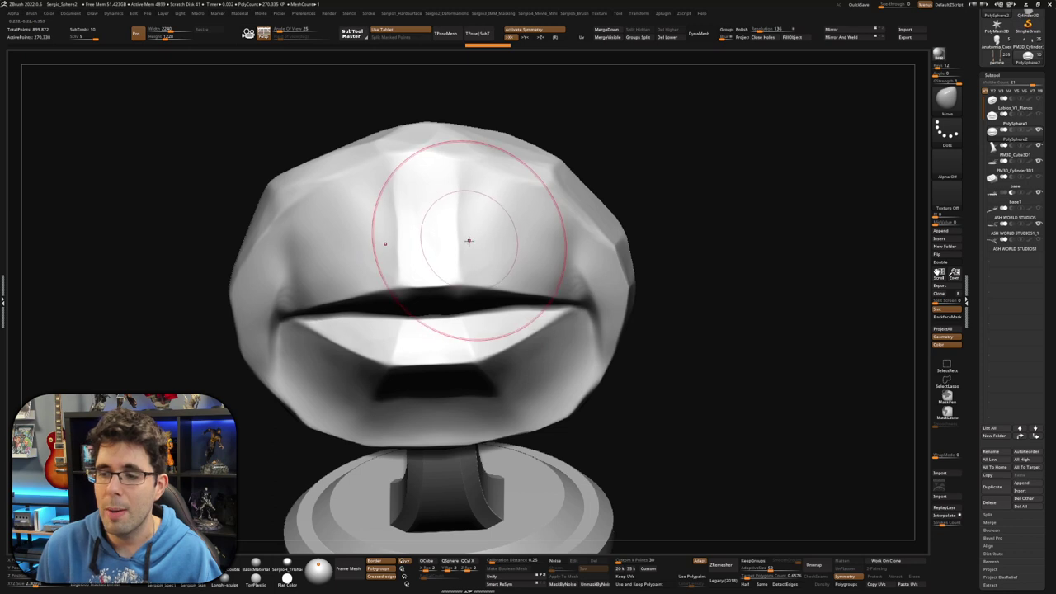
key("s")
left_click_drag(469, 241, 462, 241)
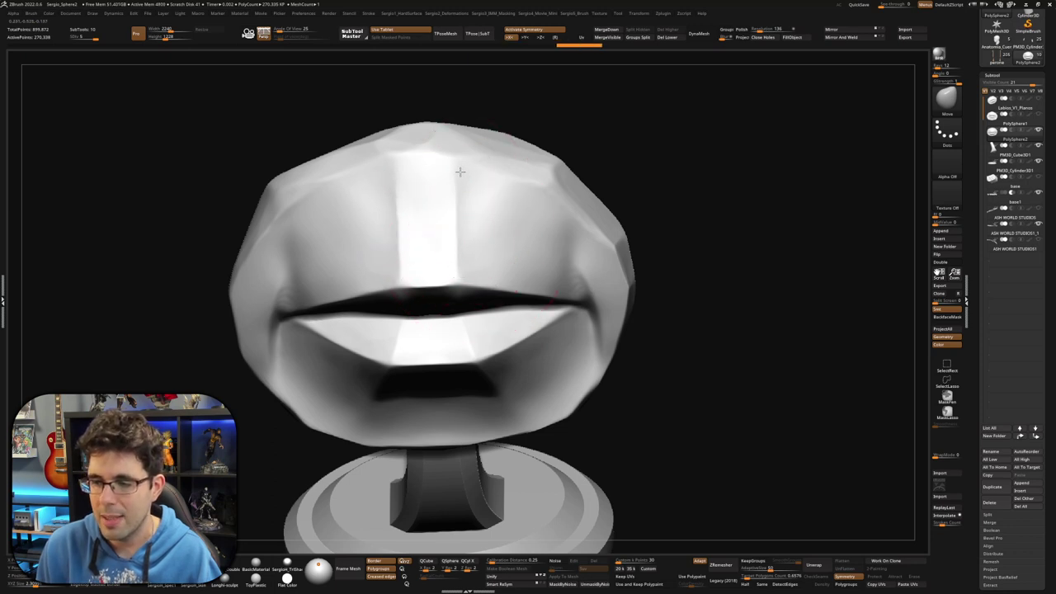
mouse_move(478, 242)
right_mouse_down()
mouse_move(437, 212)
mouse_move(481, 253)
mouse_move(464, 225)
mouse_move(424, 223)
mouse_move(435, 283)
right_mouse_up()
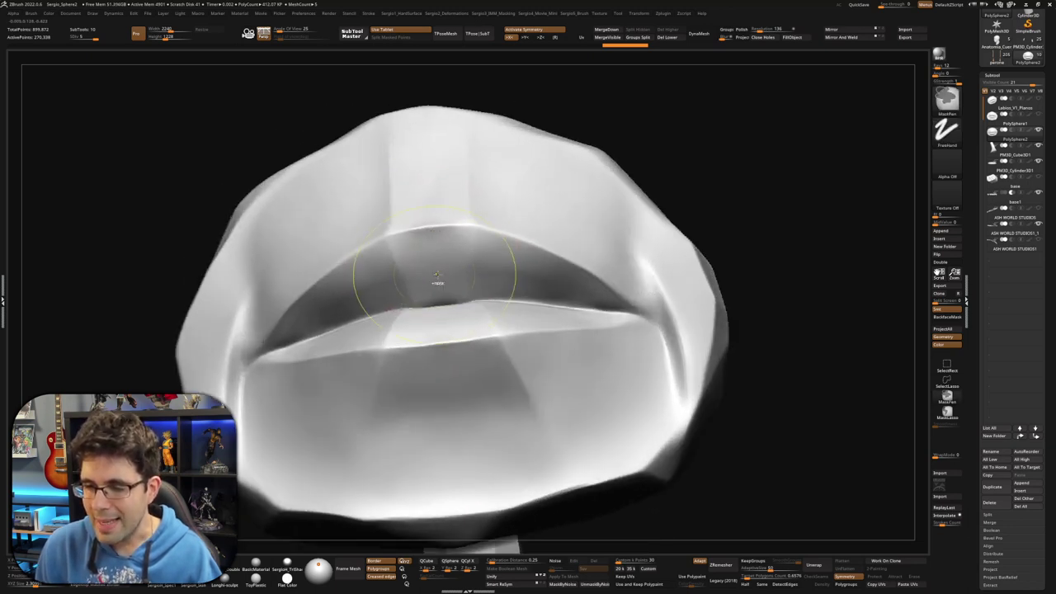
Smooth the lip crease, switch to the Clay brush (BCL), and view the lips from above
left_click_drag(443, 273, 436, 278, "shift")
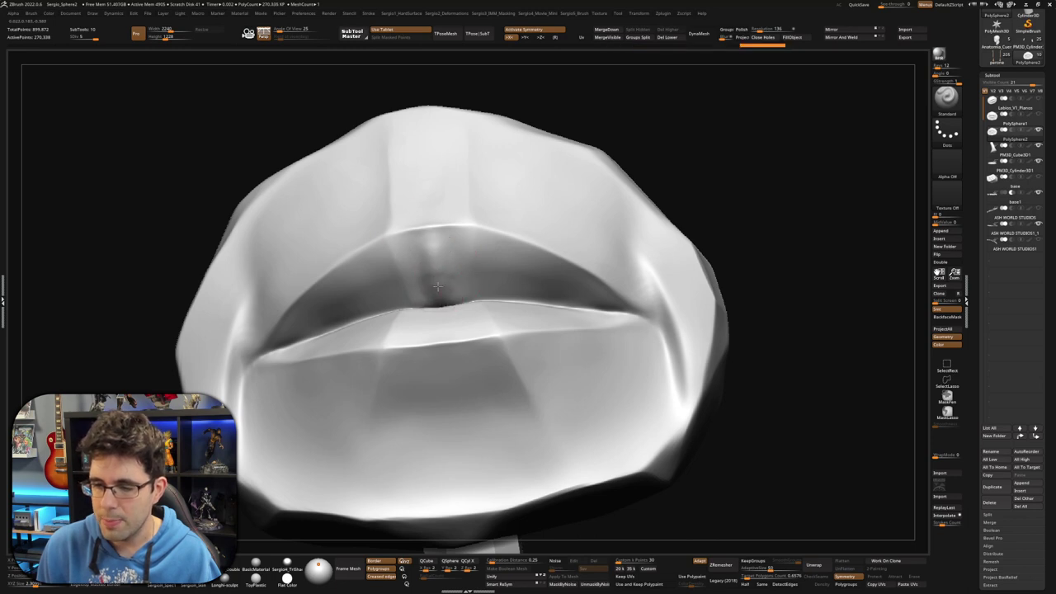
key("b")
key("c")
key("l")
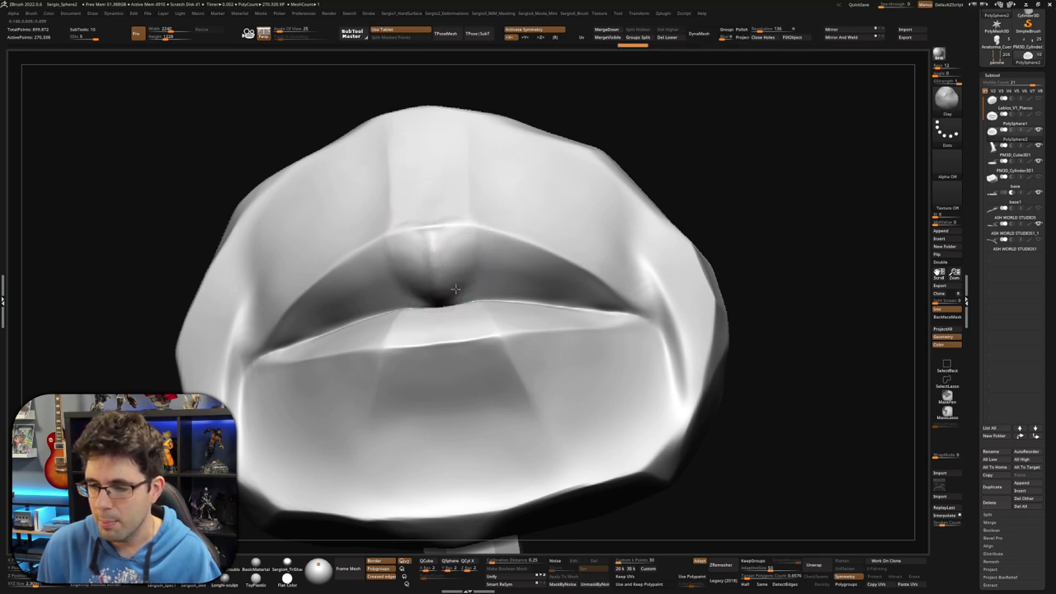
key("shift")
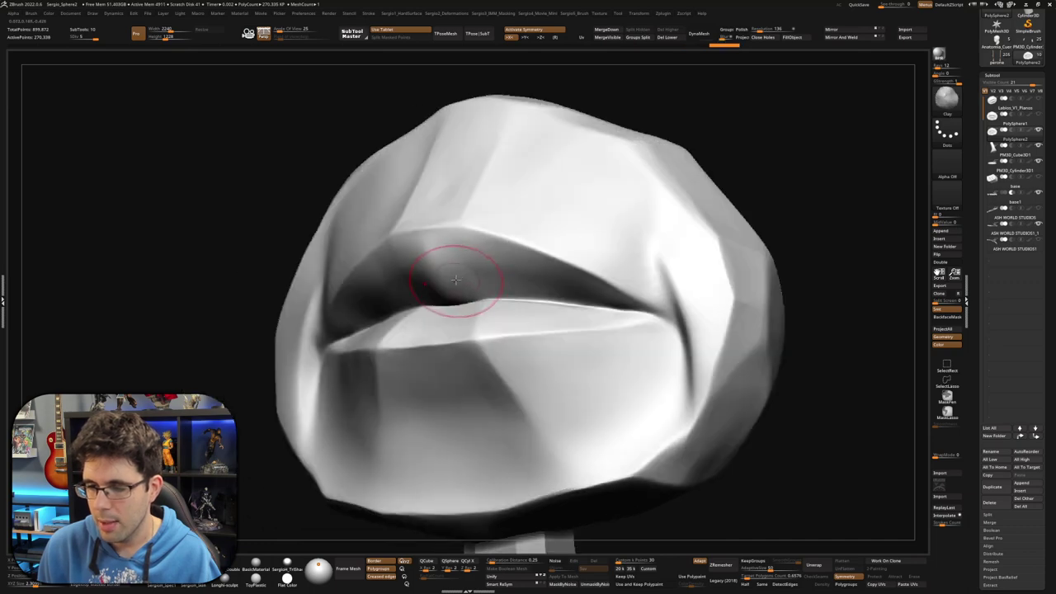
left_click_drag(470, 282, 438, 235, "shift")
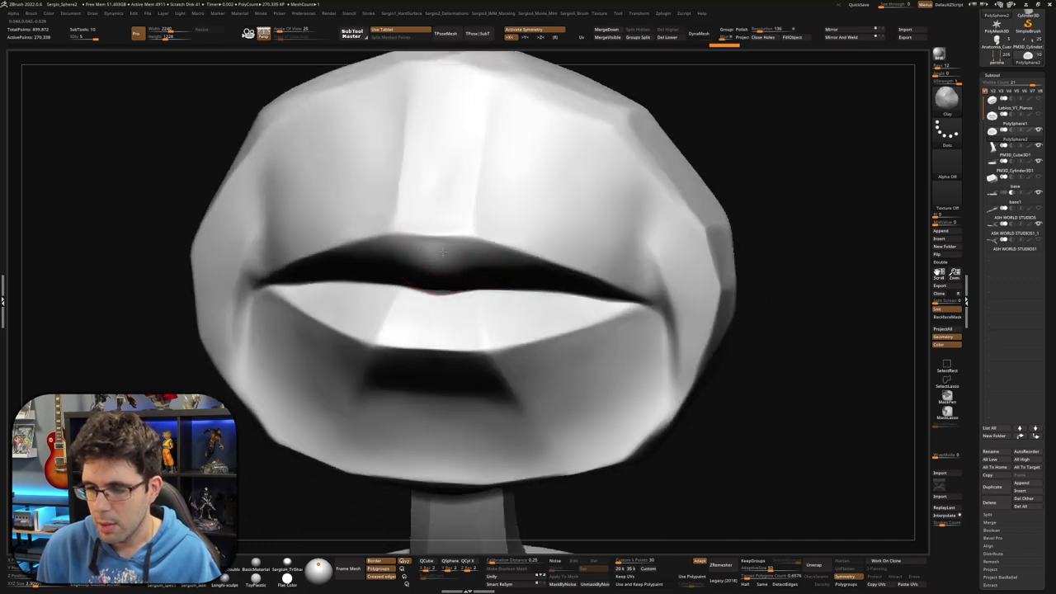
right_click_drag(438, 235, 439, 228)
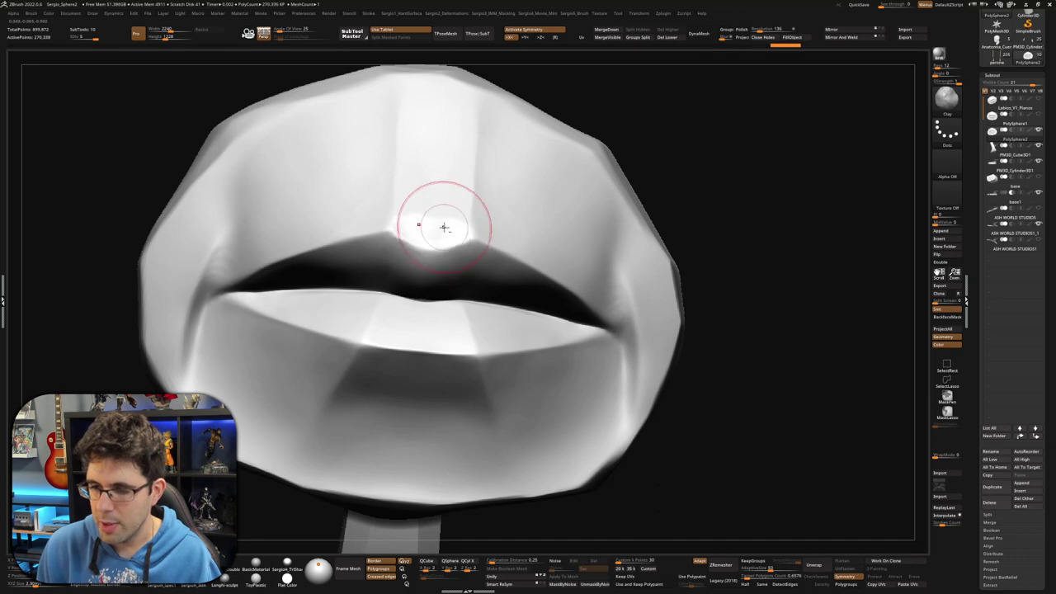
right_click_drag(438, 146, 440, 217)
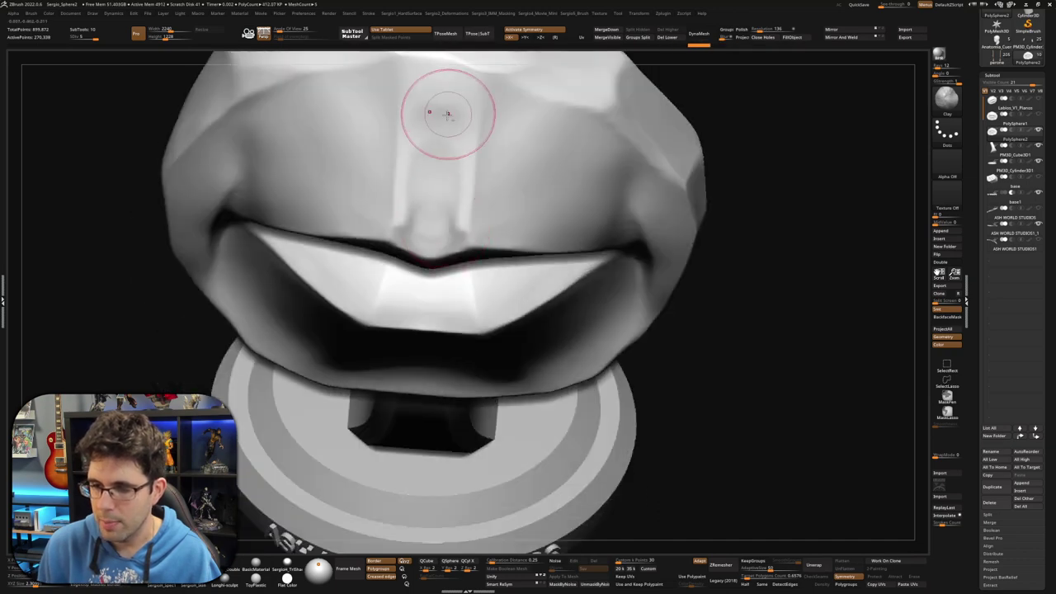
Carve a philtrum groove, raise the subdivision level, and bulge then smooth the upper-lip tubercle
mouse_move(447, 113)
left_mouse_down()
mouse_move(429, 205)
mouse_move(430, 178)
left_mouse_up()
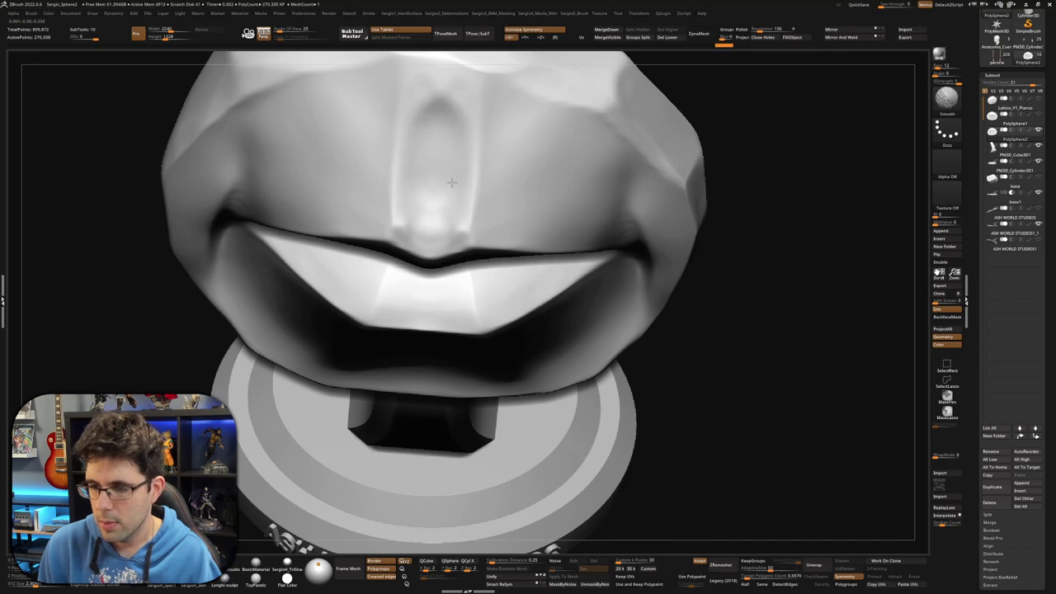
right_click_drag(444, 209, 471, 228)
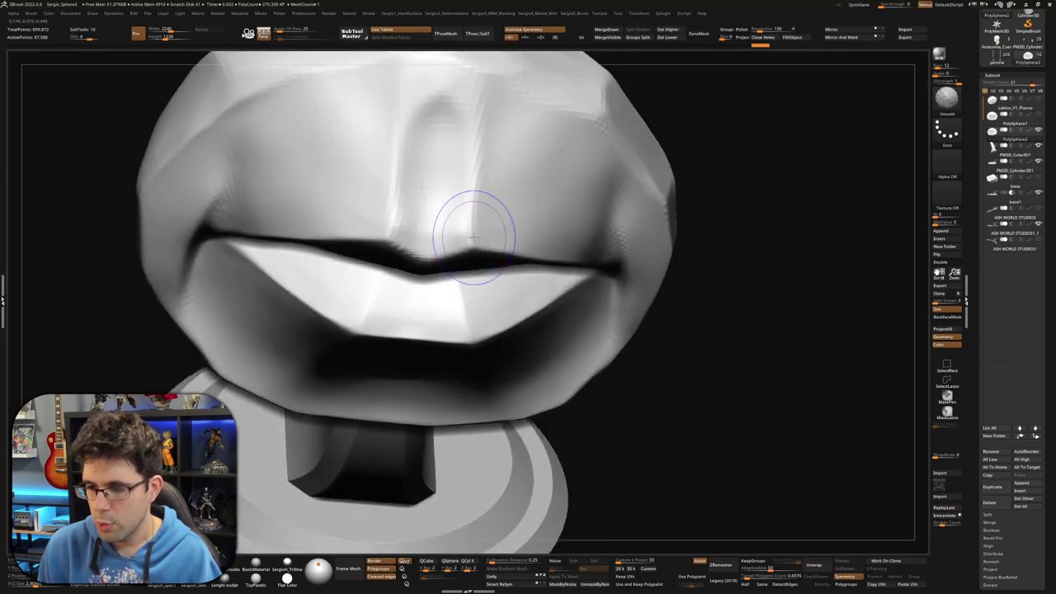
key("d")
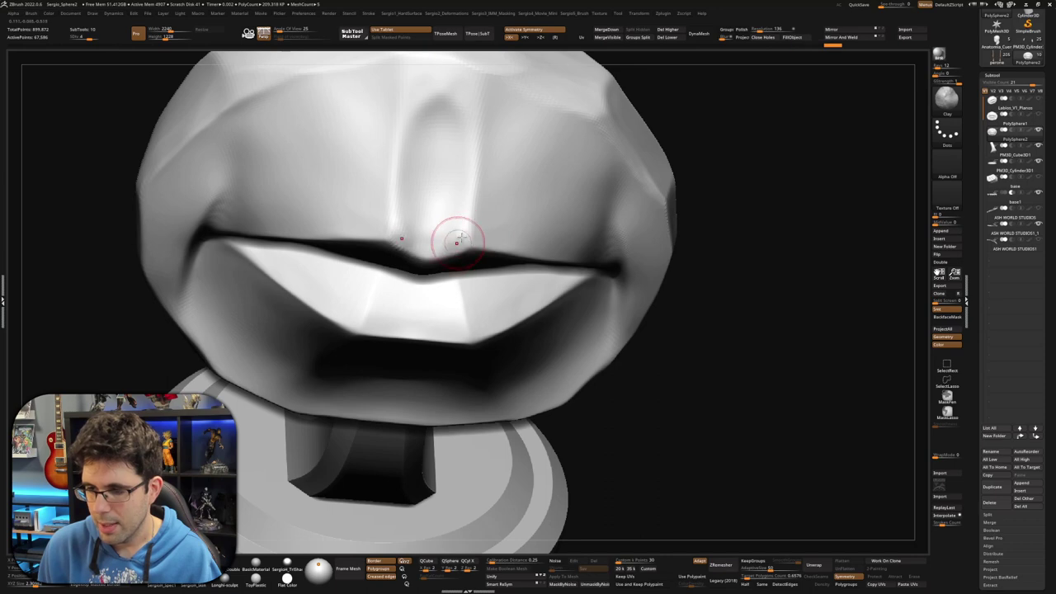
right_click_drag(456, 241, 462, 227)
left_click_drag(425, 219, 457, 223)
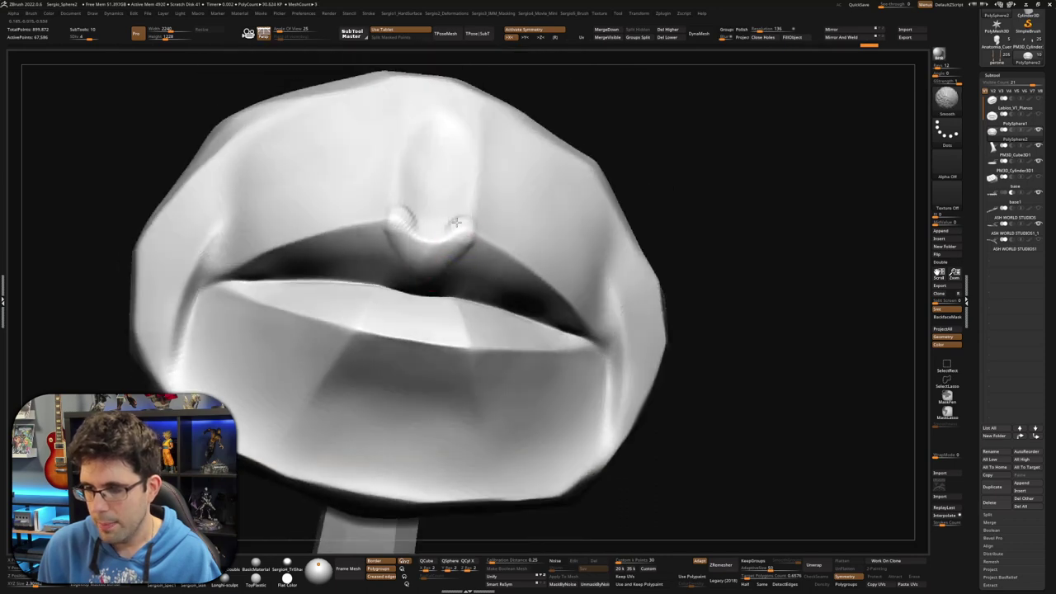
Refine the upper-lip crease line and reshape the upper-lip surface from several angles
right_click_drag(483, 261, 435, 277)
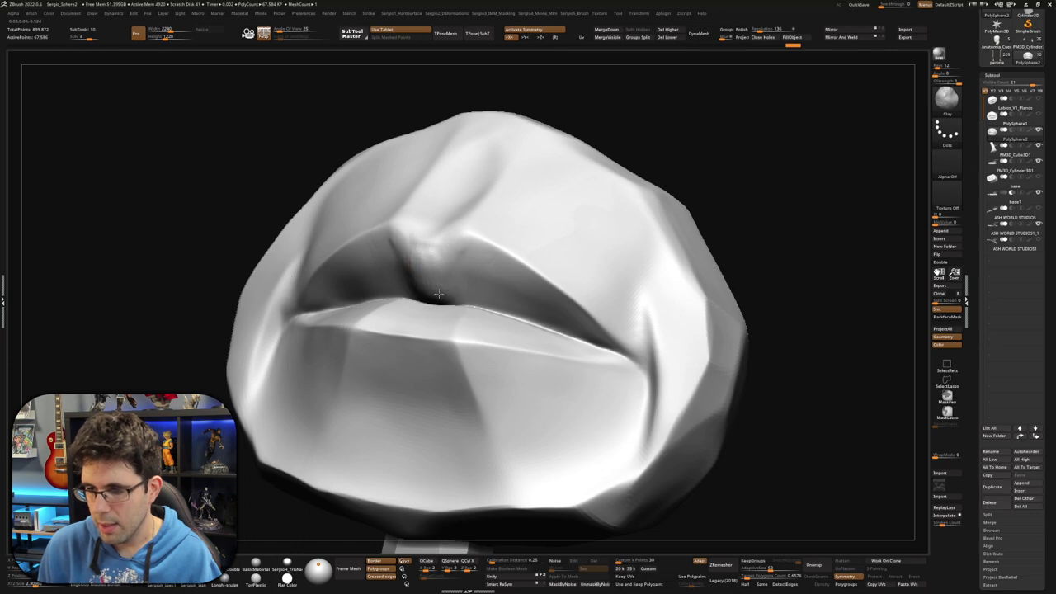
mouse_move(454, 273)
right_mouse_down("shift")
mouse_move(483, 252)
mouse_move(531, 281)
mouse_move(558, 276)
right_mouse_up("shift")
mouse_move(757, 214)
right_mouse_down()
mouse_move(789, 206)
mouse_move(641, 278)
mouse_move(423, 251)
mouse_move(415, 231)
right_mouse_up()
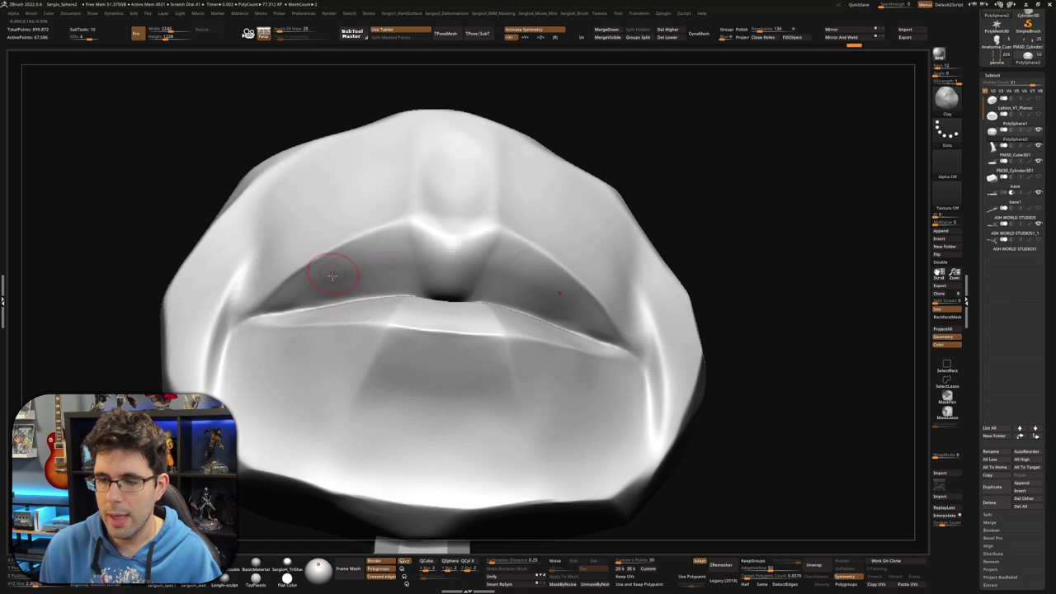
left_click_drag(309, 302, 376, 300)
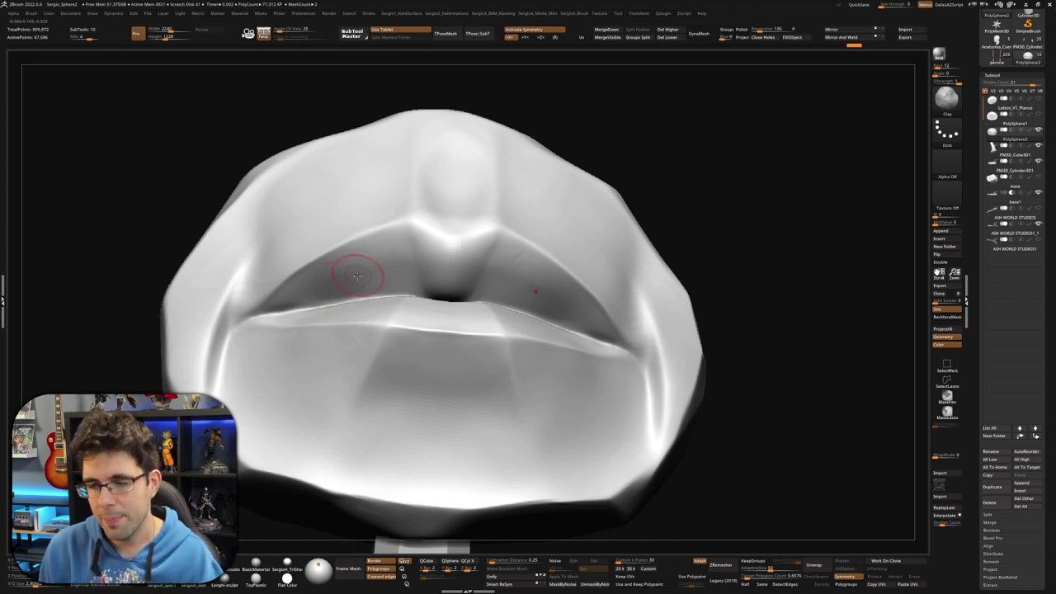
right_click_drag(357, 275, 366, 272)
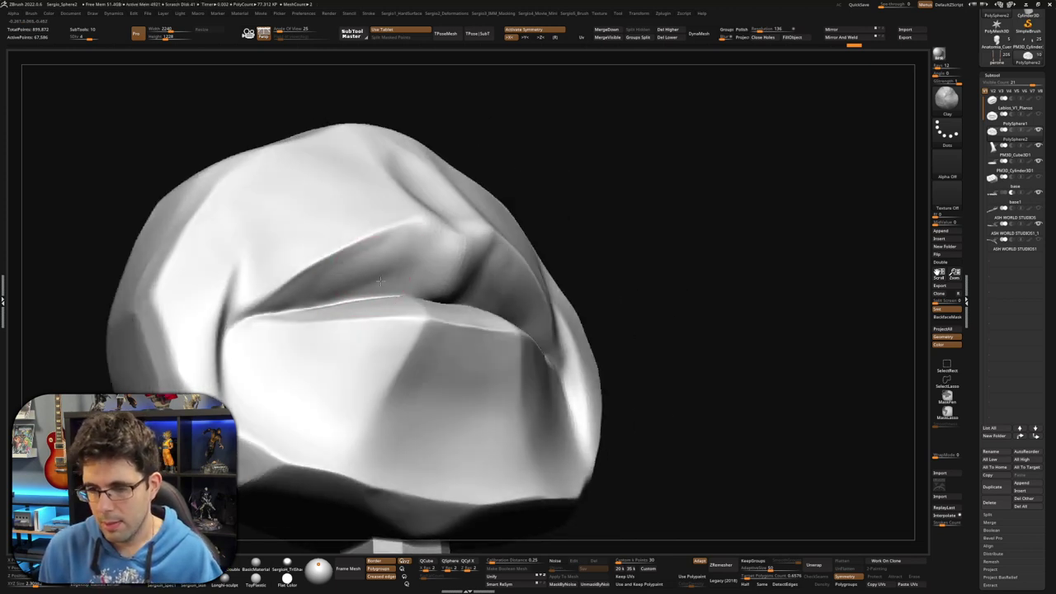
mouse_move(379, 282)
left_mouse_down()
mouse_move(431, 243)
mouse_move(366, 247)
mouse_move(306, 288)
mouse_move(387, 264)
left_mouse_up()
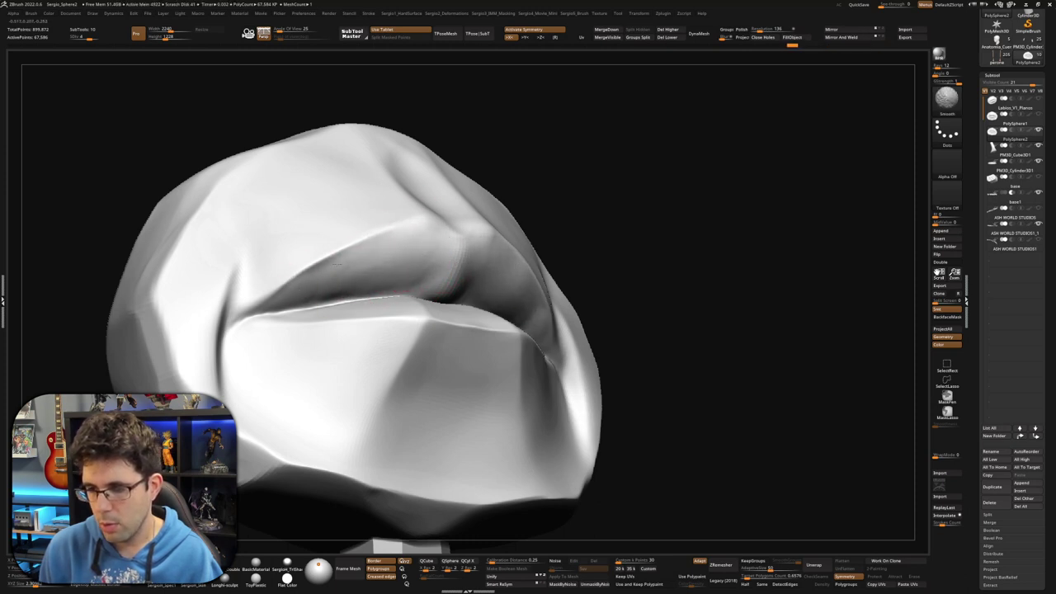
Orbit to a higher frontal view and select the Standard brush (BST)
right_click_drag(327, 256, 365, 275, "shift")
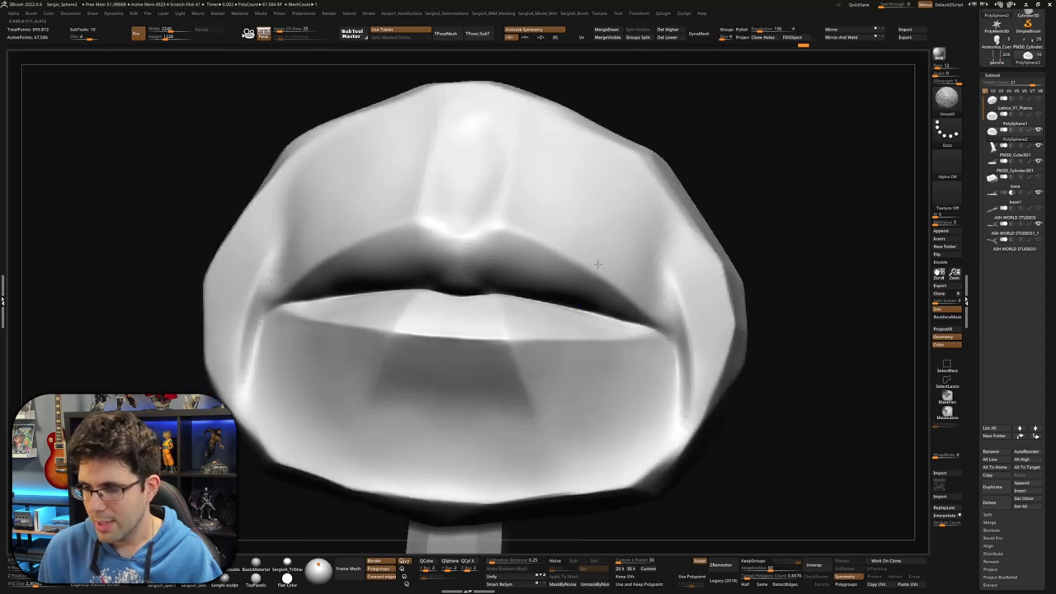
mouse_move(573, 239)
right_mouse_down()
mouse_move(471, 264)
mouse_move(471, 251)
right_mouse_up()
right_click_drag(542, 278, 530, 283)
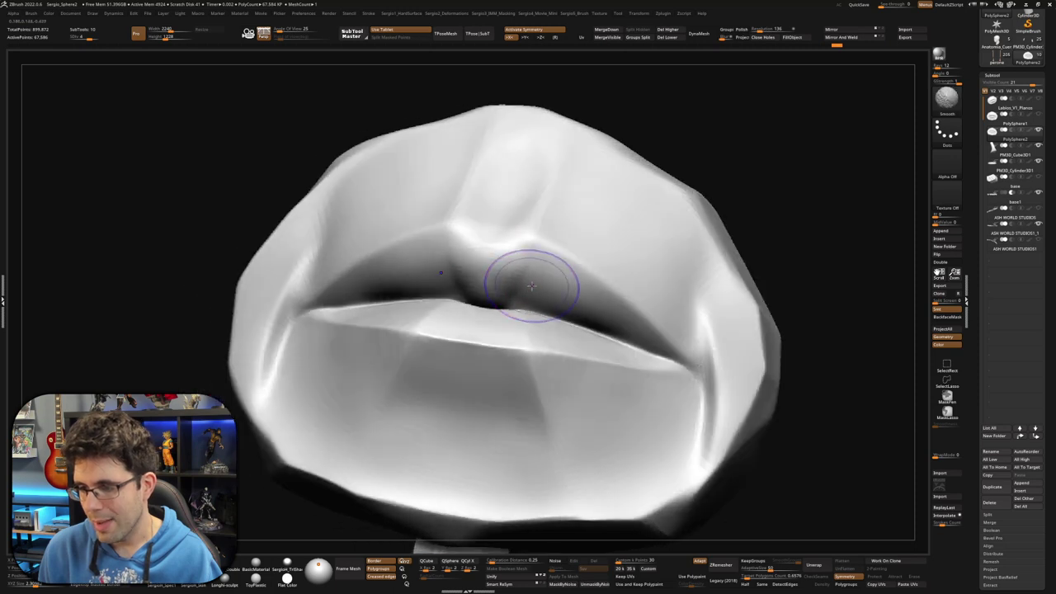
key("b")
key("s")
key("t")
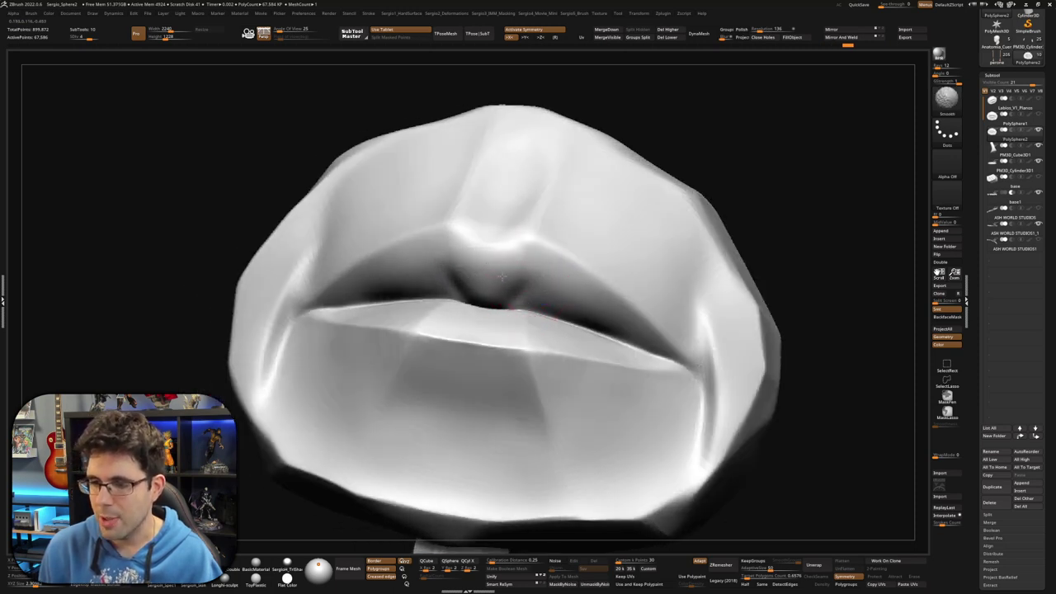
Smooth the lower lip surface after checking it from several angles
mouse_move(565, 295)
right_mouse_down()
mouse_move(499, 271)
mouse_move(527, 328)
mouse_move(516, 326)
right_mouse_up()
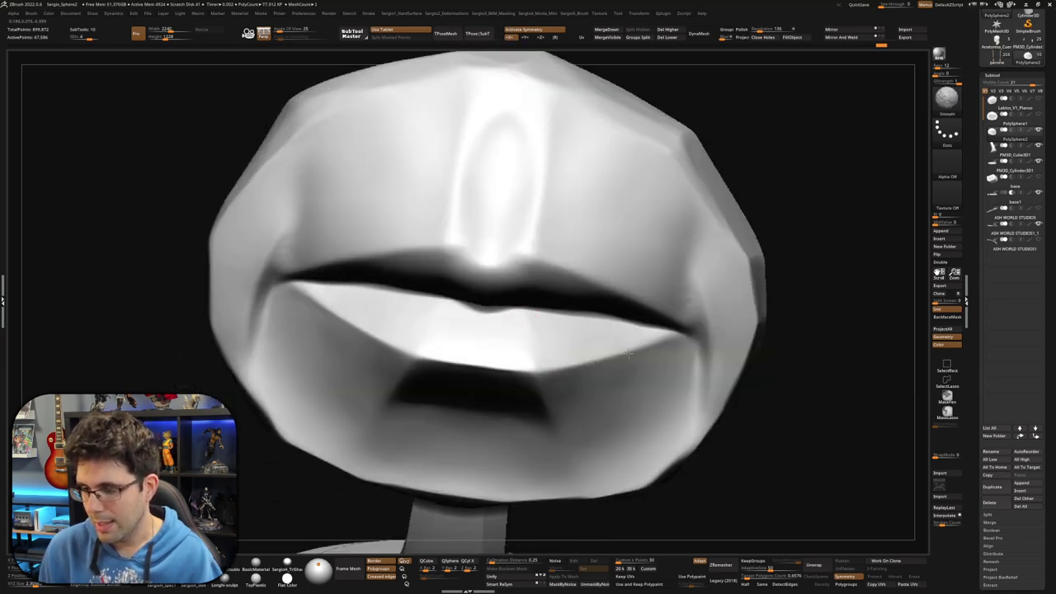
mouse_move(571, 352)
right_mouse_down()
mouse_move(643, 292)
mouse_move(511, 253)
right_mouse_up()
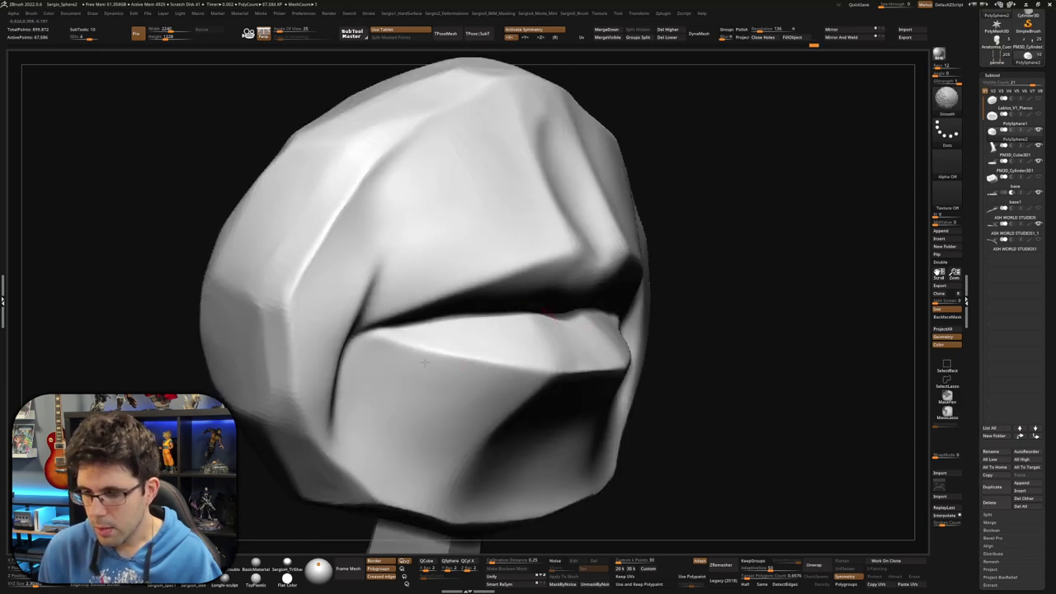
mouse_move(567, 337)
right_mouse_down()
mouse_move(523, 332)
mouse_move(555, 296)
mouse_move(577, 299)
mouse_move(605, 283)
mouse_move(561, 292)
mouse_move(610, 285)
mouse_move(544, 226)
right_mouse_up()
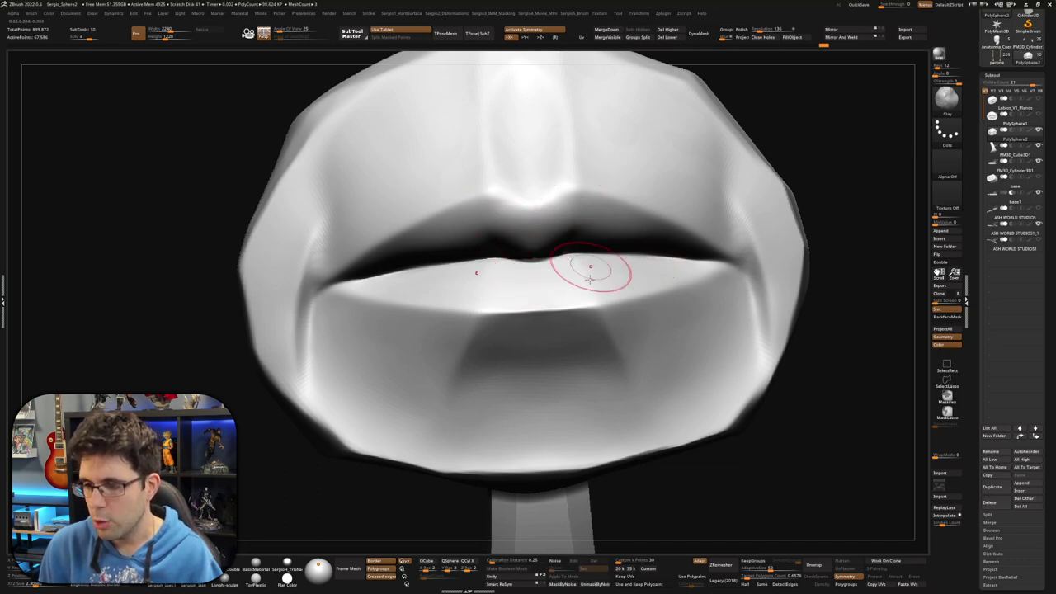
right_click_drag(591, 272, 571, 287)
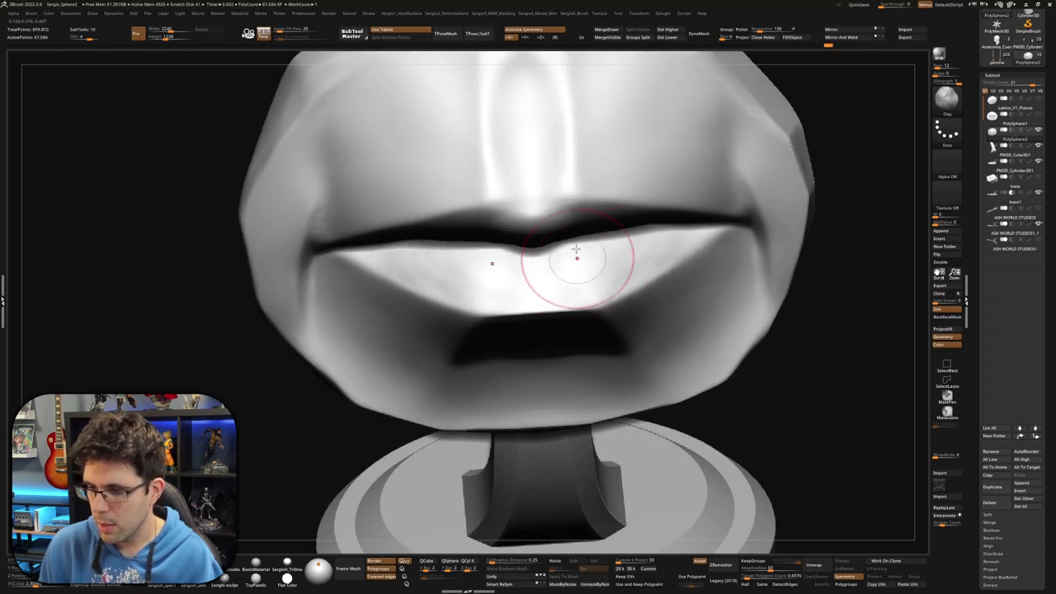
right_click_drag(608, 259, 649, 255, "shift")
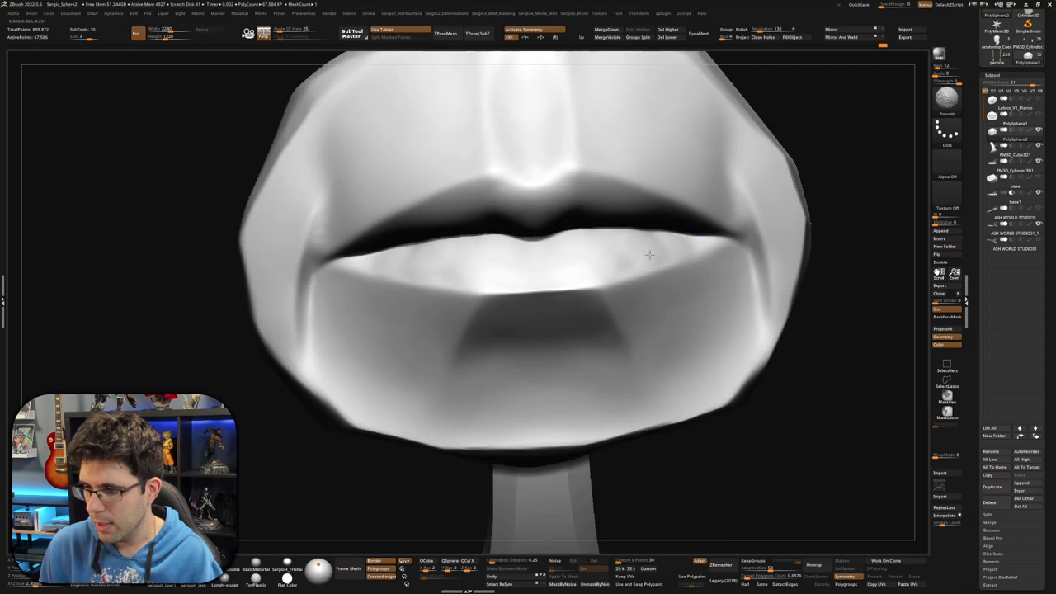
mouse_move(567, 250)
right_mouse_down()
mouse_move(565, 269)
mouse_move(533, 246)
right_mouse_up()
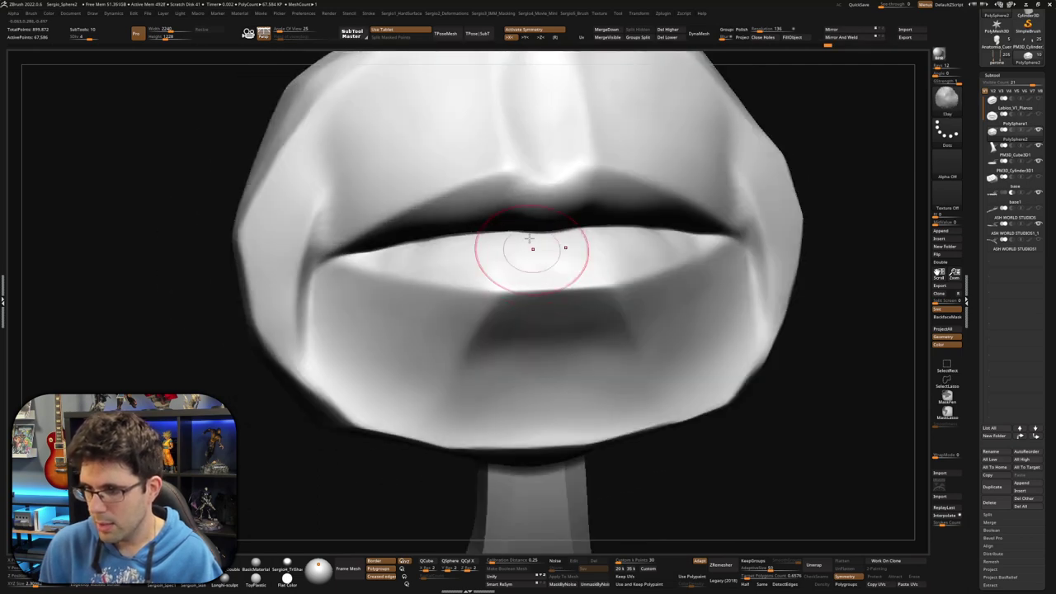
left_click_drag(508, 261, 665, 250, "shift")
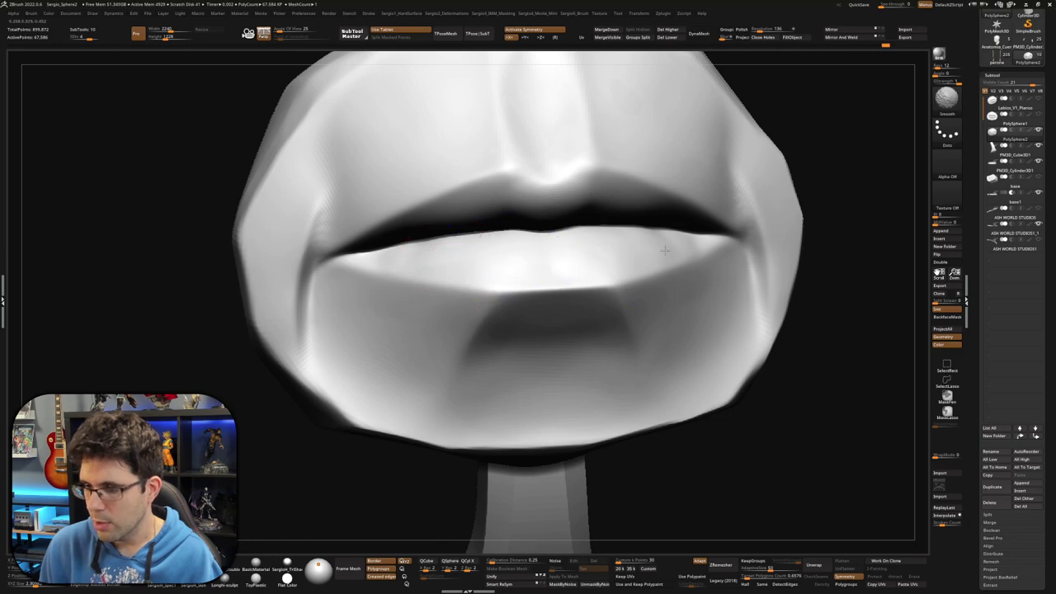
Switch to lasso masking, zoom in, and smooth the lower lip near its corner
right_click_drag(721, 260, 408, 241)
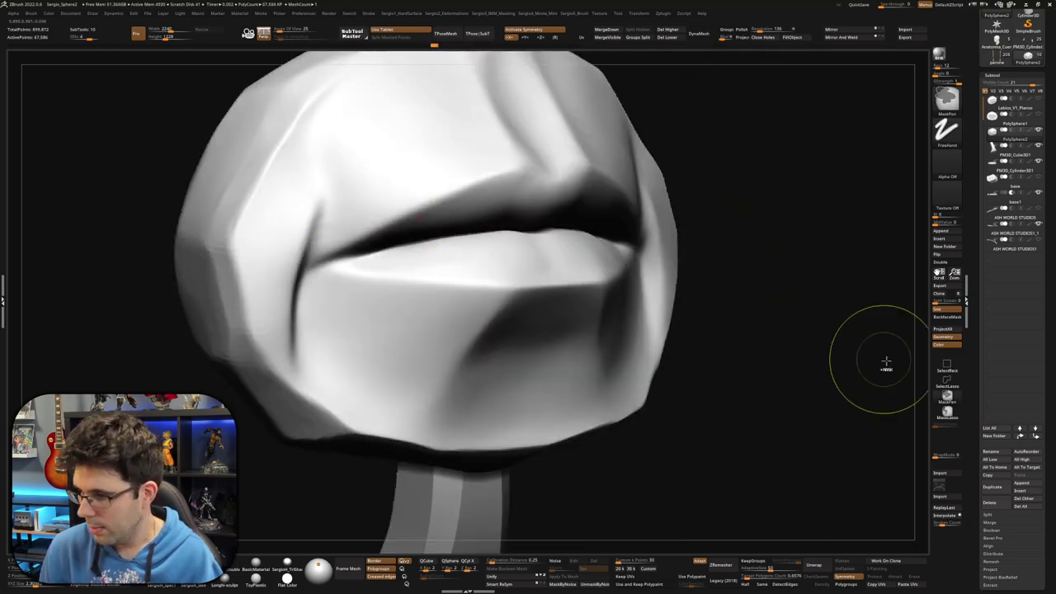
left_click(947, 411)
mouse_move(418, 304)
right_mouse_down()
mouse_move(353, 264)
mouse_move(483, 219)
right_mouse_up()
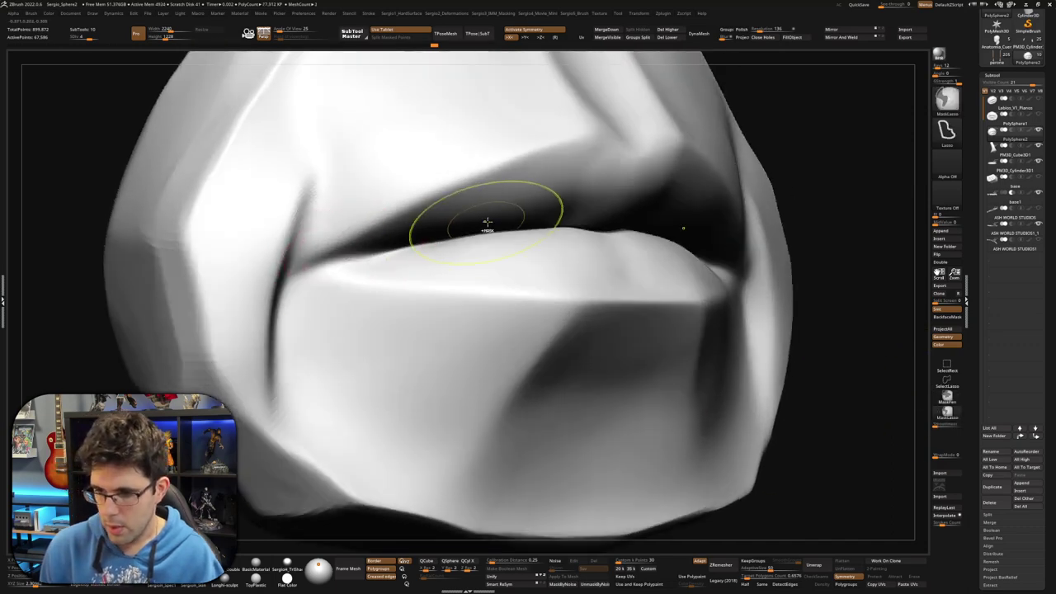
mouse_move(350, 257)
right_mouse_down()
mouse_move(255, 255)
mouse_move(424, 212)
mouse_move(367, 274)
mouse_move(338, 189)
right_mouse_up()
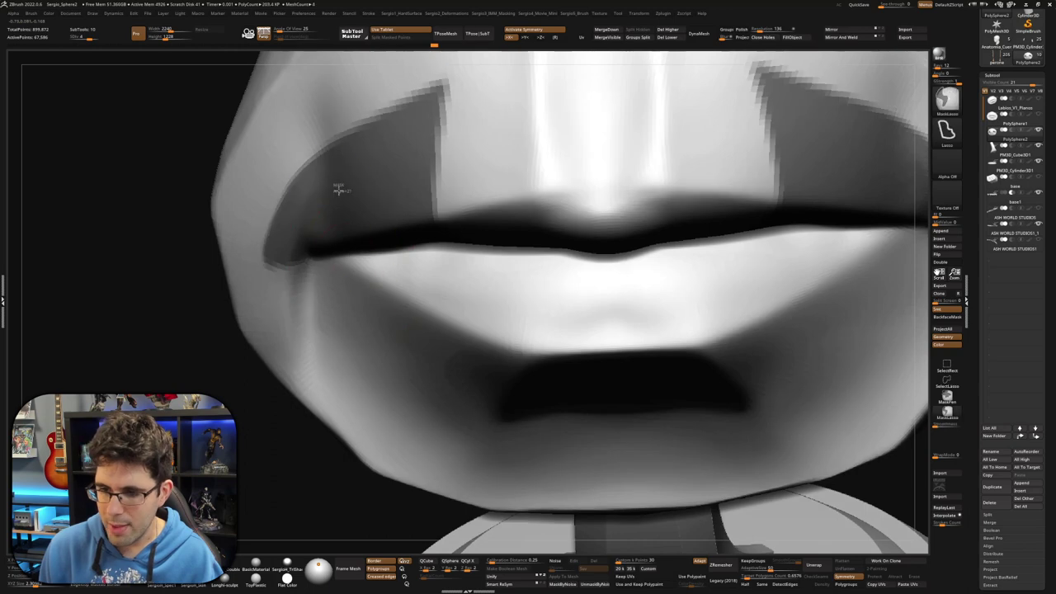
mouse_move(307, 290)
right_mouse_down()
mouse_move(347, 297)
mouse_move(347, 262)
mouse_move(367, 247)
right_mouse_up()
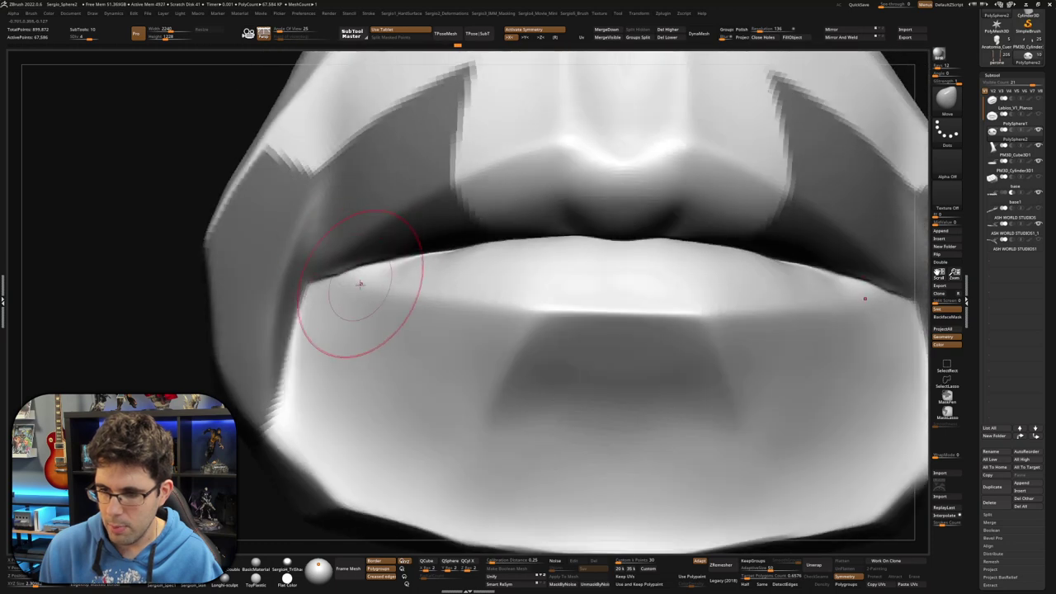
right_click_drag(388, 292, 344, 333)
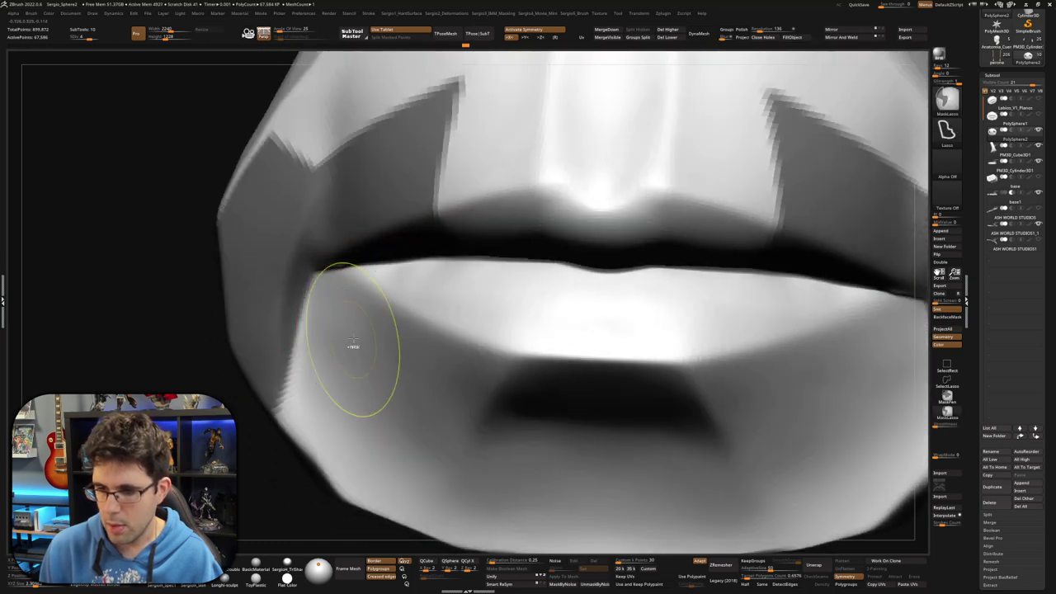
left_click_drag(384, 424, 360, 333, "shift")
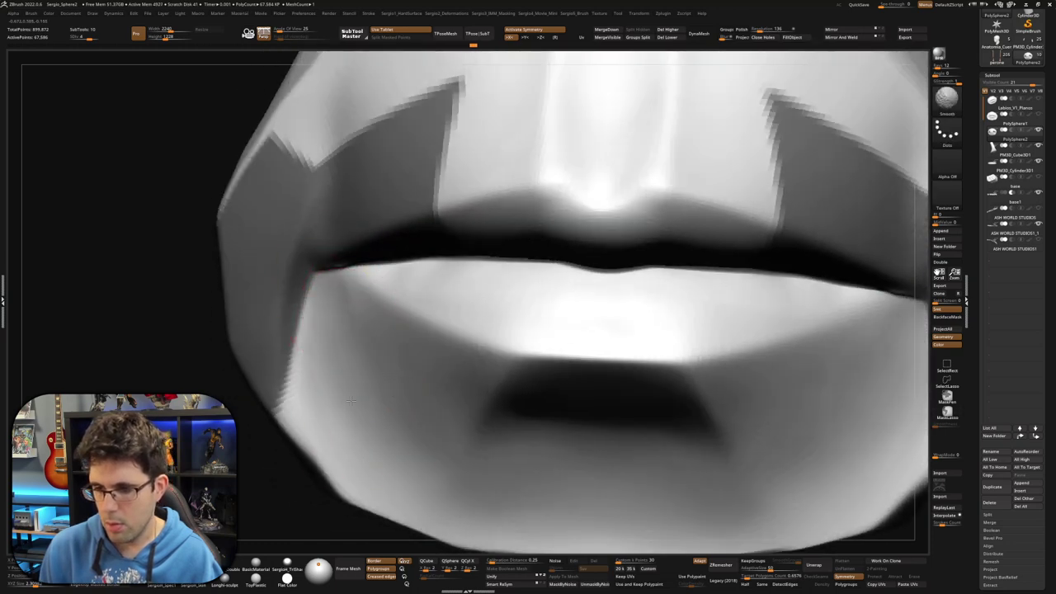
mouse_move(177, 319)
right_mouse_down()
mouse_move(365, 283)
mouse_move(495, 295)
mouse_move(665, 337)
mouse_move(558, 322)
mouse_move(437, 359)
right_mouse_up()
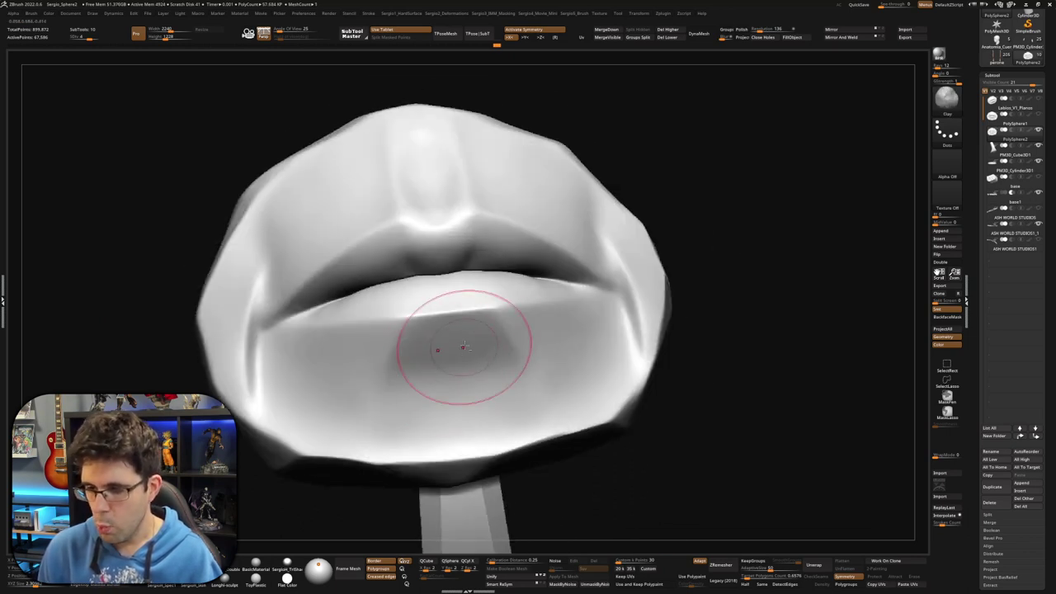
Dent a soft hollow into the lower lip and refine its shape and right edge
key("space")
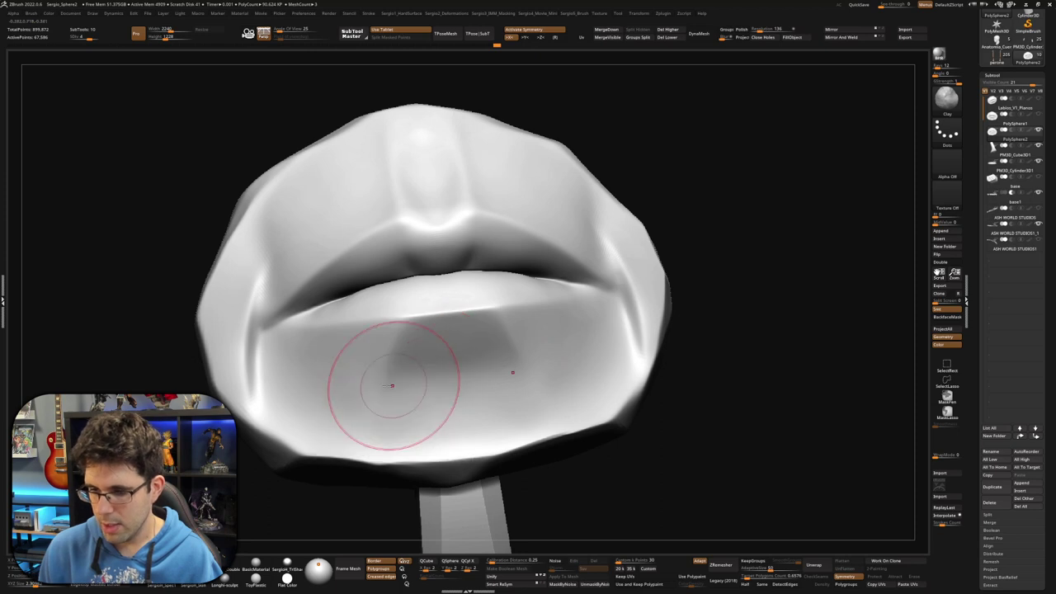
left_click_drag(388, 377, 395, 387)
right_click_drag(448, 341, 424, 331)
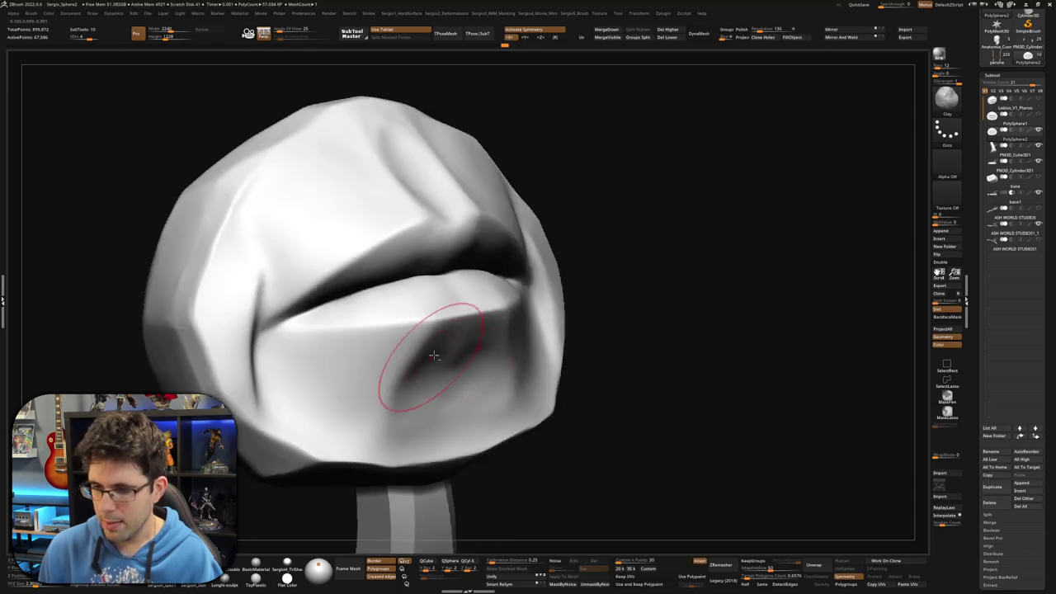
mouse_move(424, 345)
left_mouse_down()
mouse_move(431, 363)
mouse_move(456, 367)
left_mouse_up()
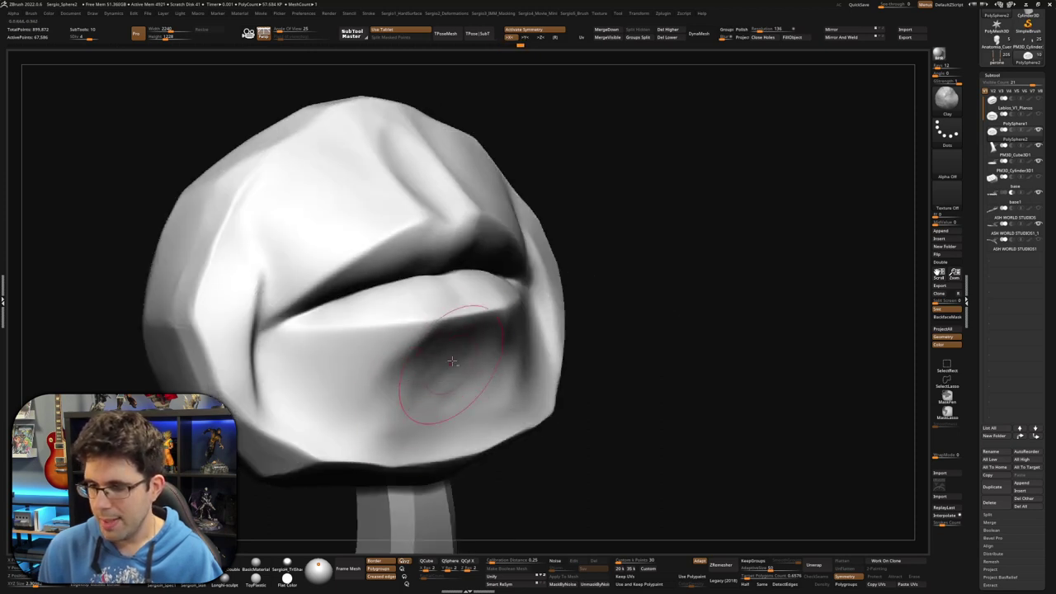
left_click_drag(306, 341, 342, 377)
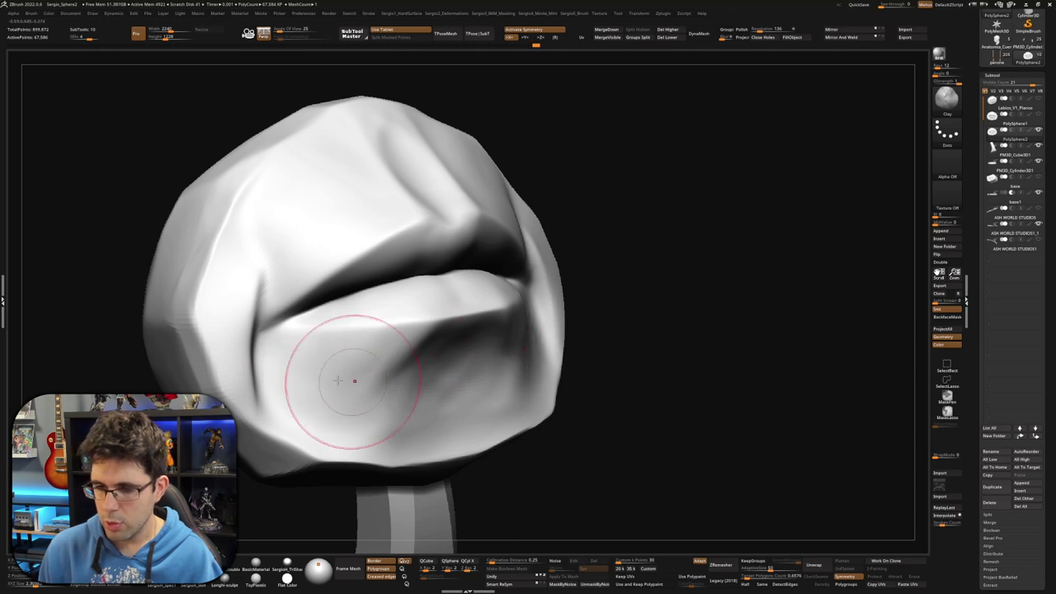
left_click_drag(436, 342, 405, 377)
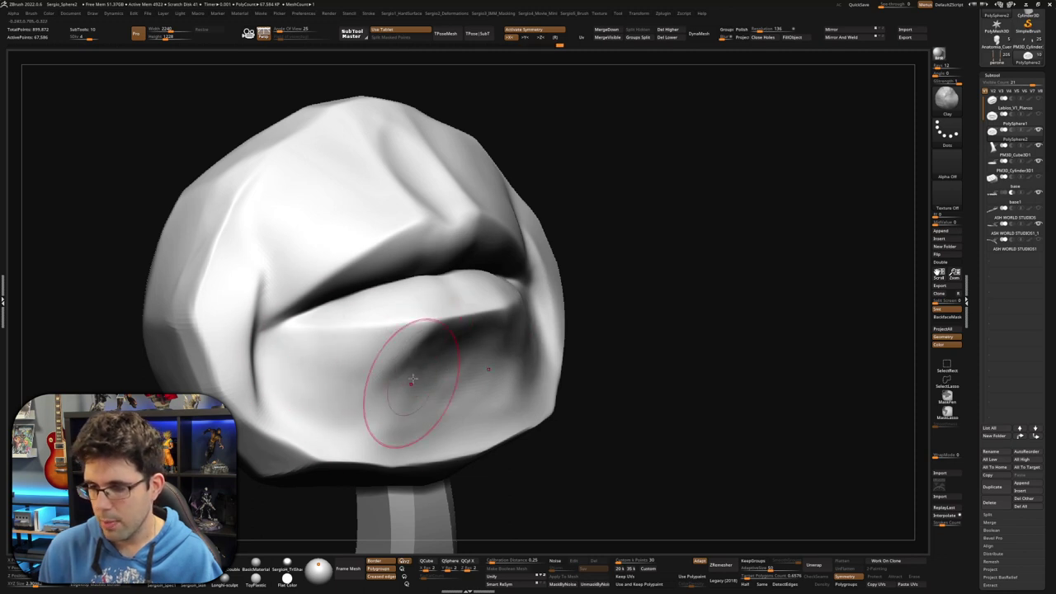
right_click_drag(405, 377, 382, 349)
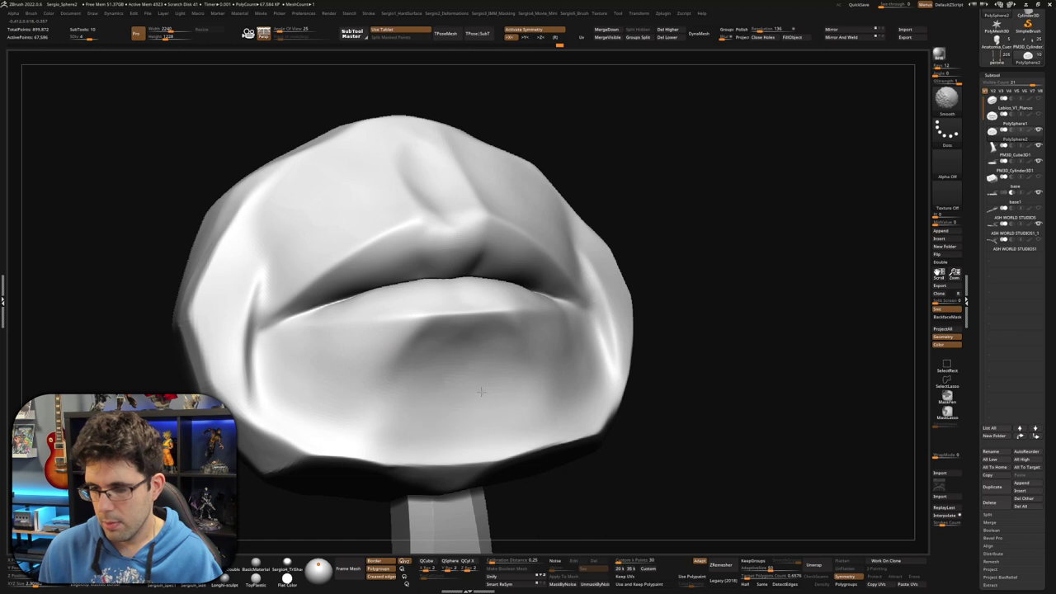
Smooth the lower-lip centre crease, the upper lip's left side, and its top ridge
mouse_move(401, 406)
right_mouse_down()
mouse_move(386, 411)
mouse_move(501, 329)
mouse_move(471, 313)
right_mouse_up()
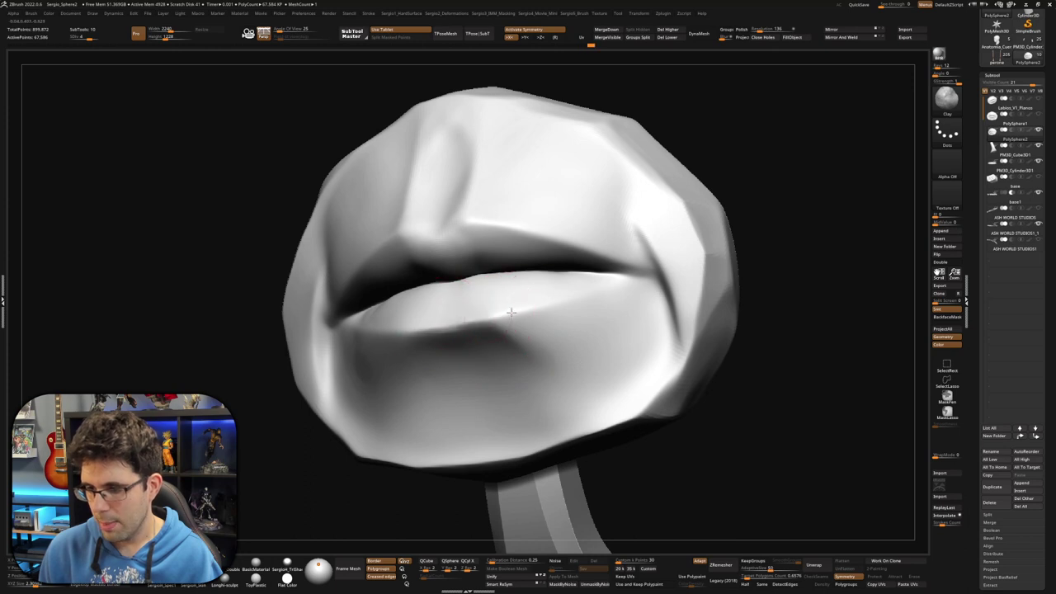
left_click_drag(530, 304, 443, 328, "shift")
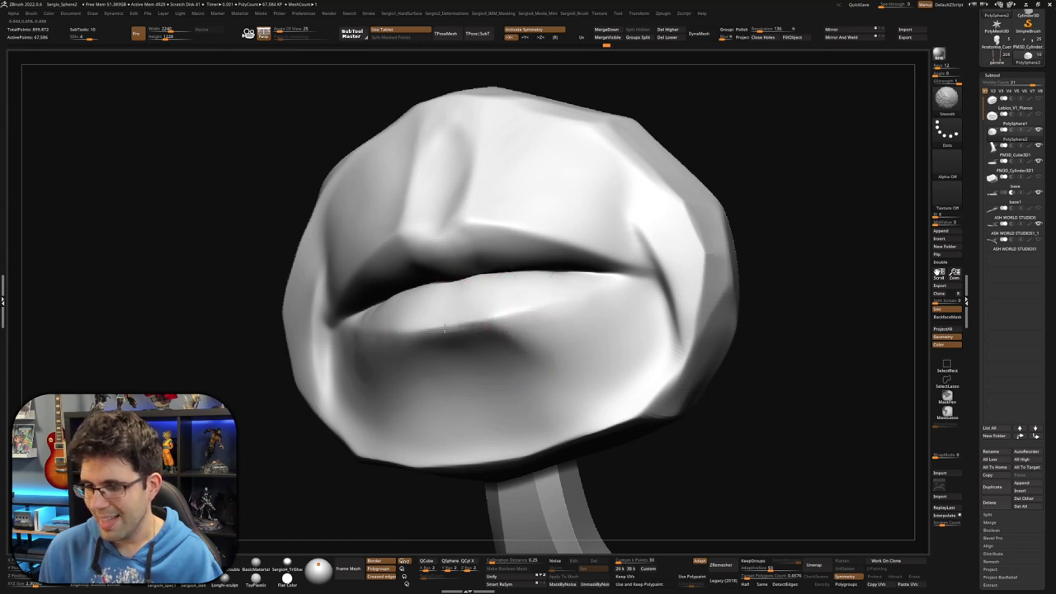
right_click_drag(594, 306, 471, 276)
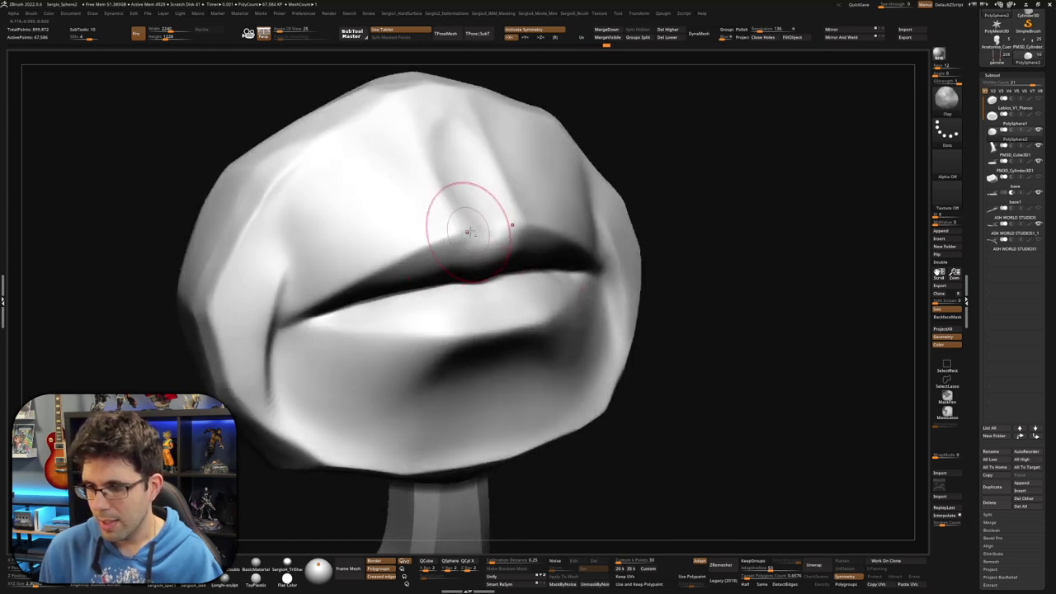
left_click_drag(330, 302, 382, 258, "shift")
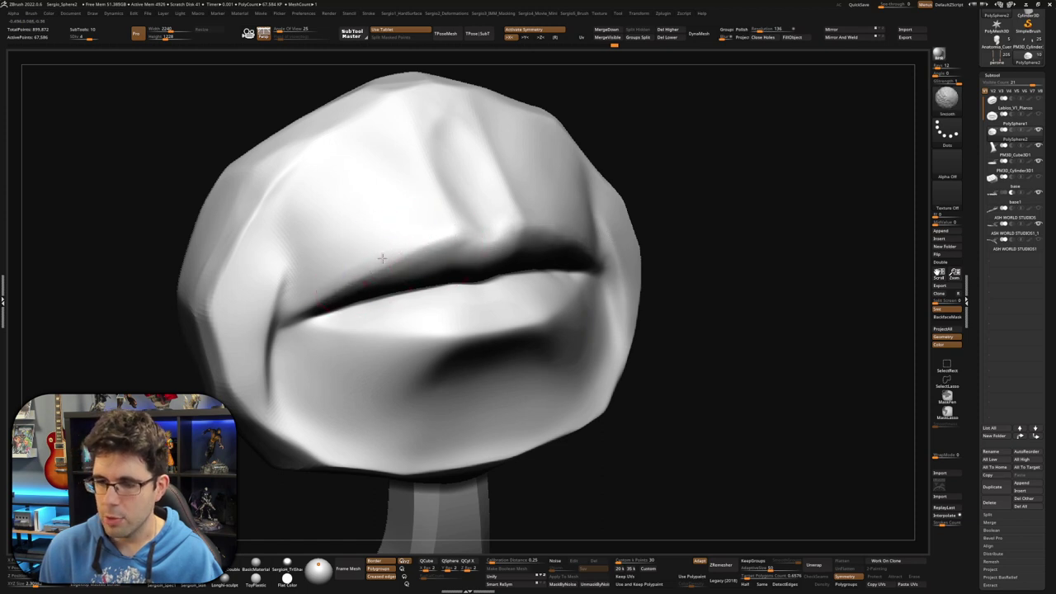
right_click_drag(378, 257, 464, 220)
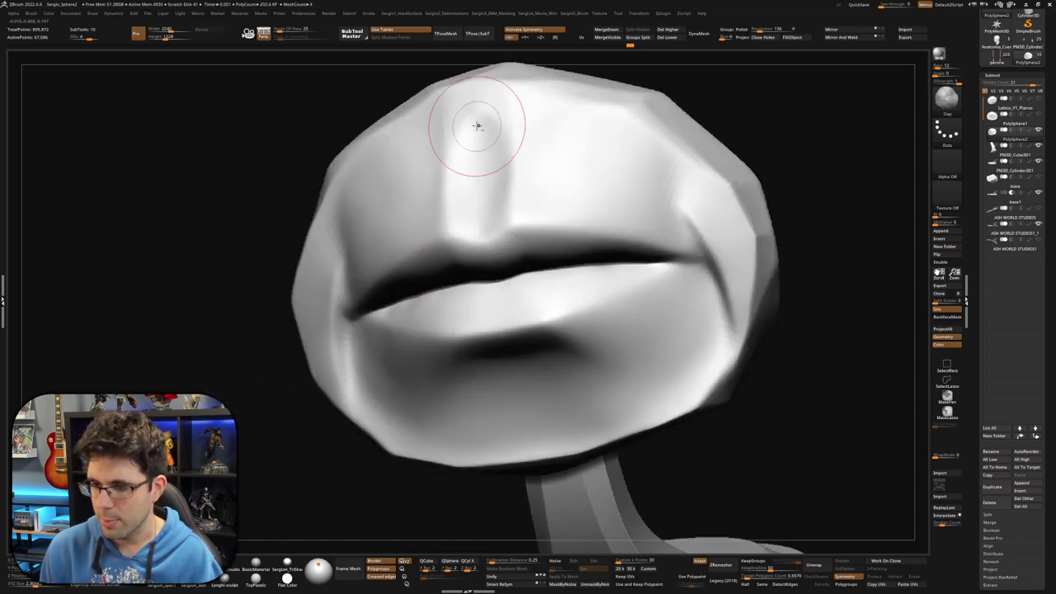
left_click_drag(487, 115, 487, 122, "shift")
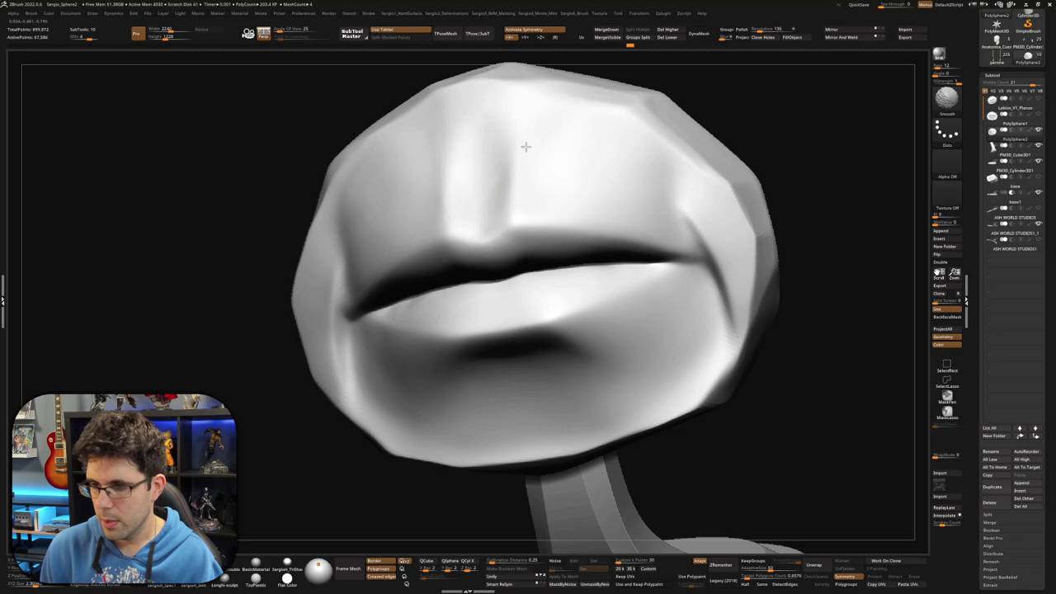
Soften the crease at the left mouth corner from a left three-quarter view
right_click_drag(522, 146, 514, 200)
right_click_drag(471, 278, 499, 264)
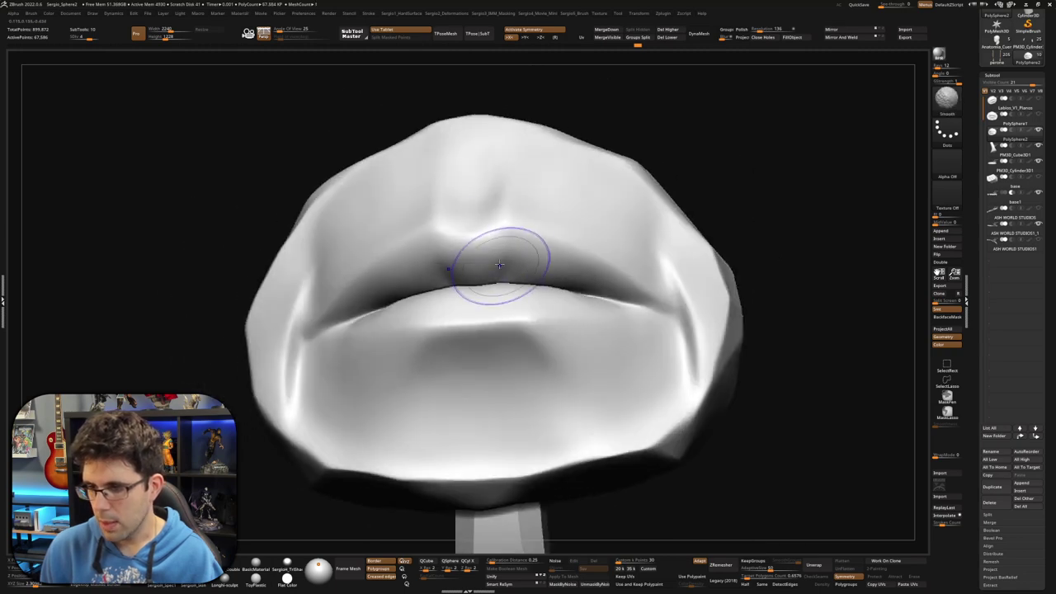
mouse_move(558, 217)
right_mouse_down()
mouse_move(542, 306)
mouse_move(601, 222)
mouse_move(448, 295)
mouse_move(278, 238)
mouse_move(254, 312)
mouse_move(248, 294)
mouse_move(310, 313)
mouse_move(307, 329)
right_mouse_up()
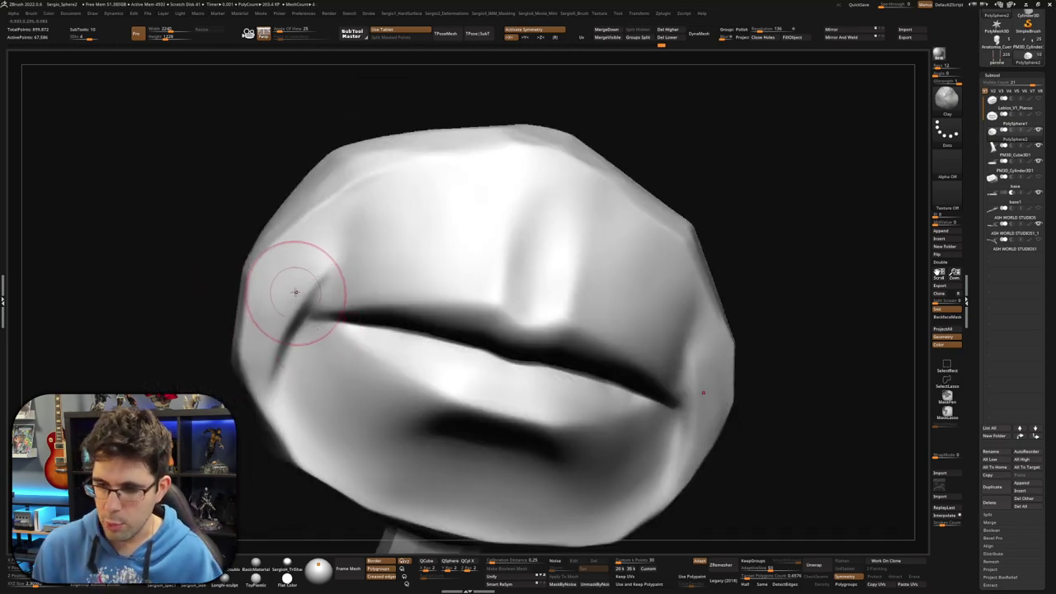
right_click_drag(267, 342, 306, 319)
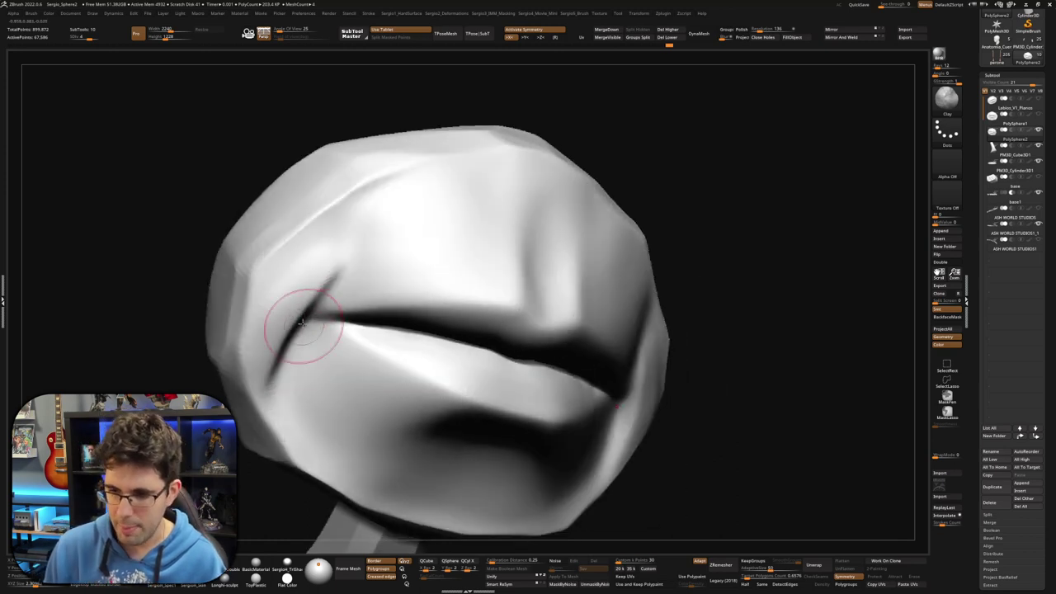
left_click_drag(276, 330, 338, 268, "shift")
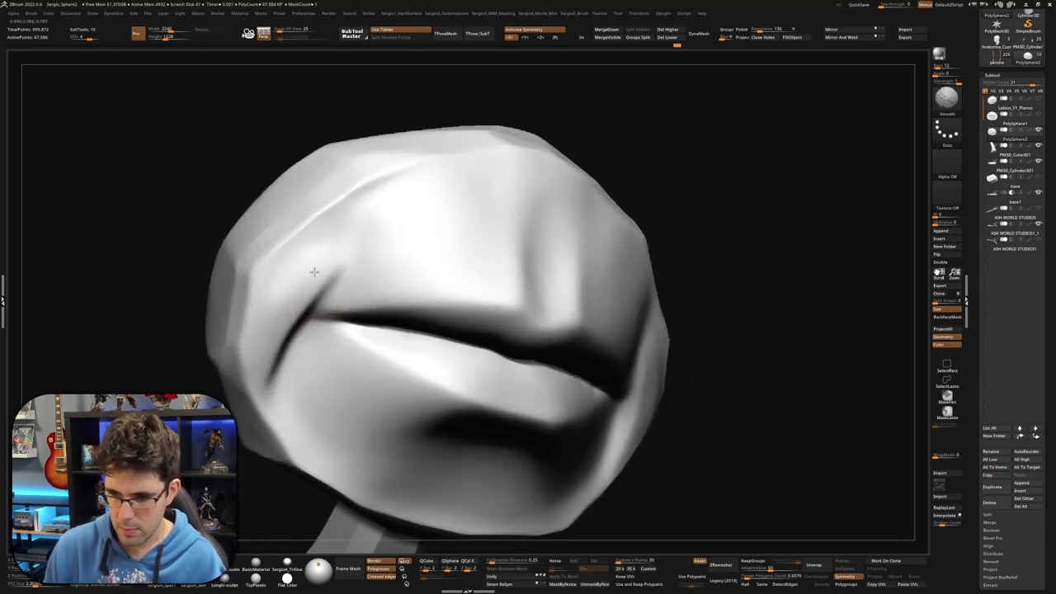
right_click_drag(286, 294, 301, 283)
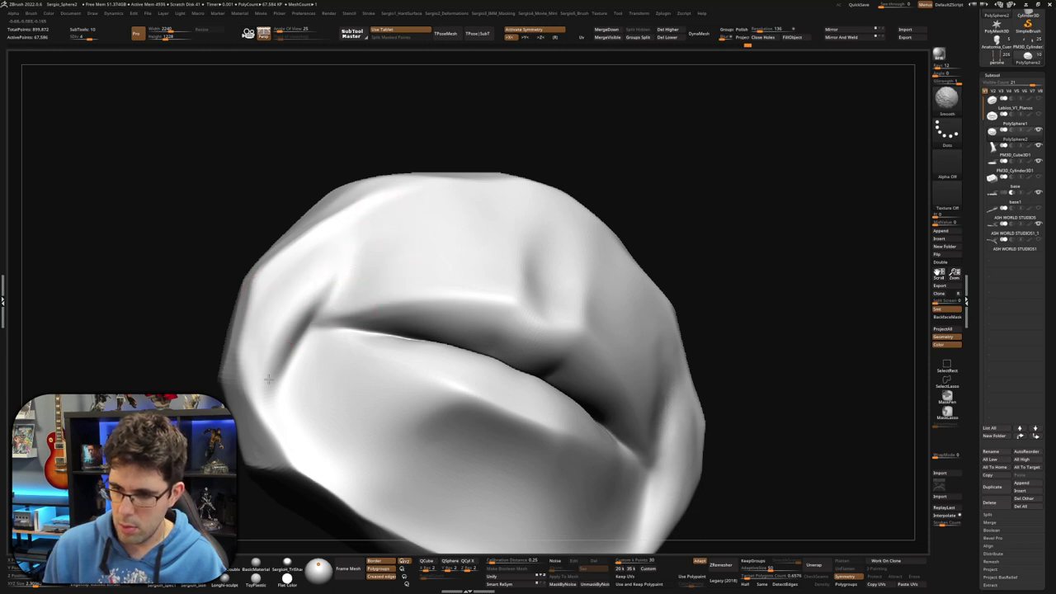
mouse_move(268, 378)
right_mouse_down()
mouse_move(319, 396)
mouse_move(286, 304)
right_mouse_up()
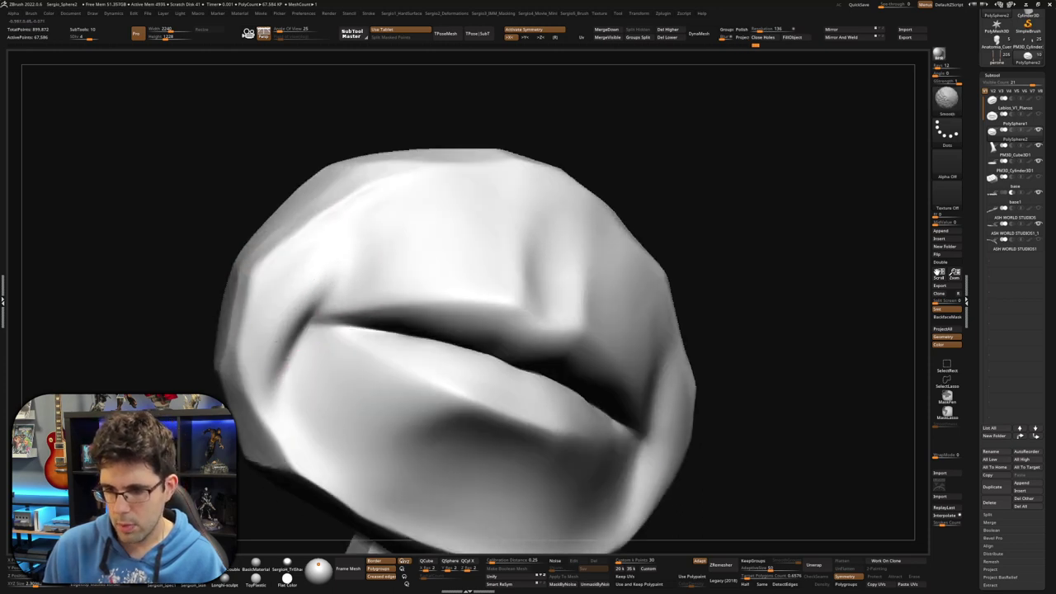
mouse_move(325, 250)
right_mouse_down()
mouse_move(556, 313)
mouse_move(663, 316)
mouse_move(441, 371)
right_mouse_up()
Select the Standard brush at a smaller size and reshape the upper-lip centre
key("s")
left_click(468, 369)
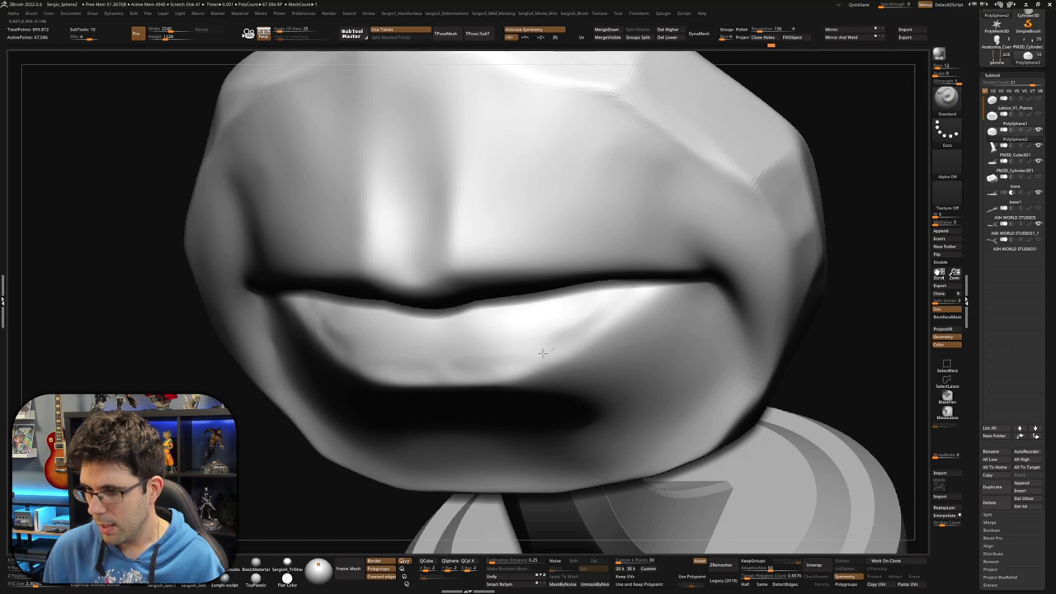
right_click_drag(542, 330, 561, 335)
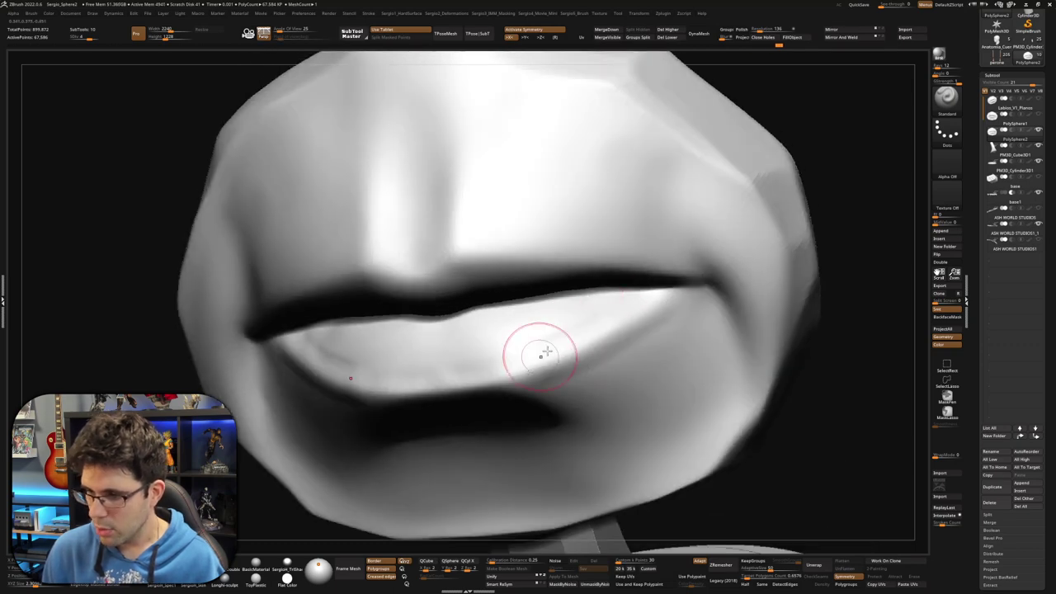
key("ctrl")
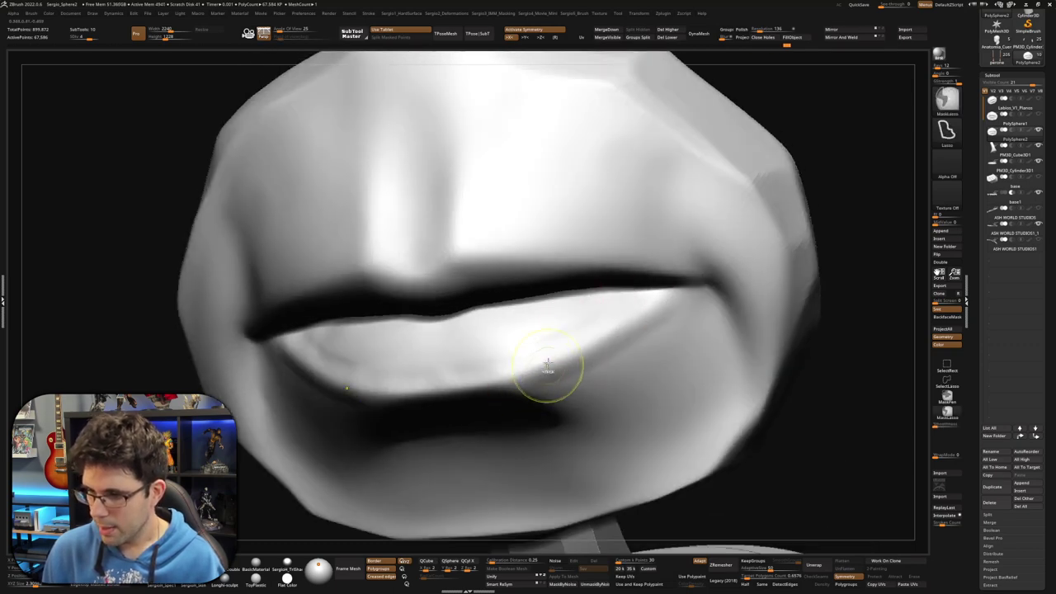
right_click_drag(547, 364, 560, 376)
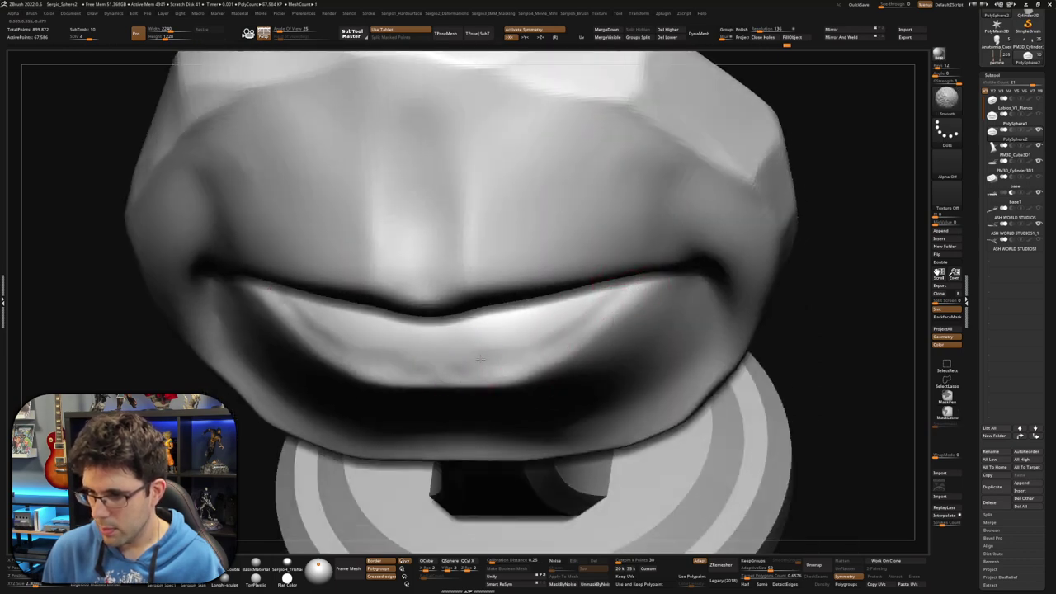
right_click_drag(509, 350, 474, 291)
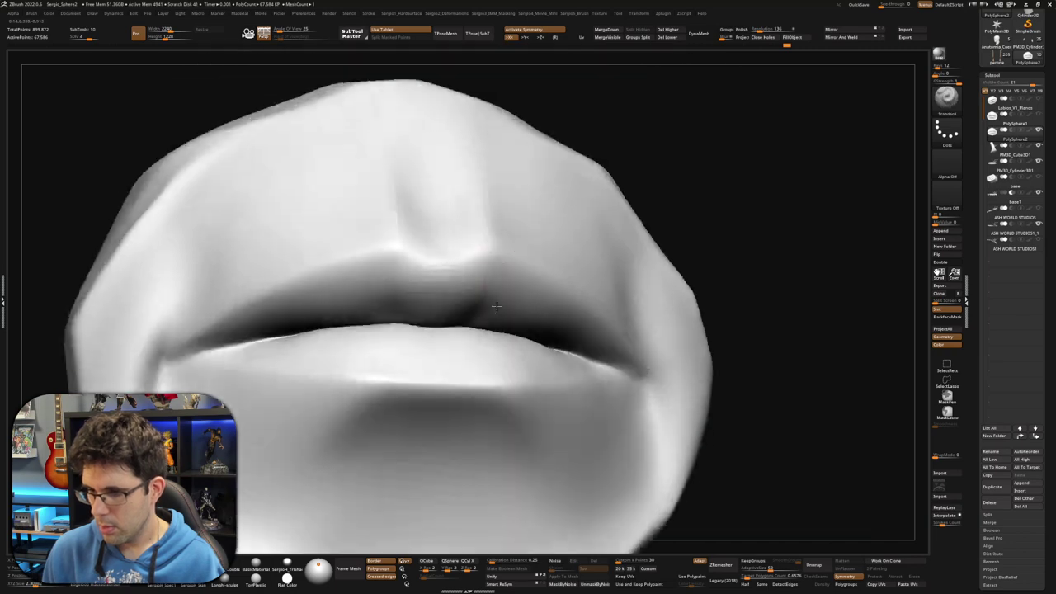
left_click_drag(438, 280, 449, 282)
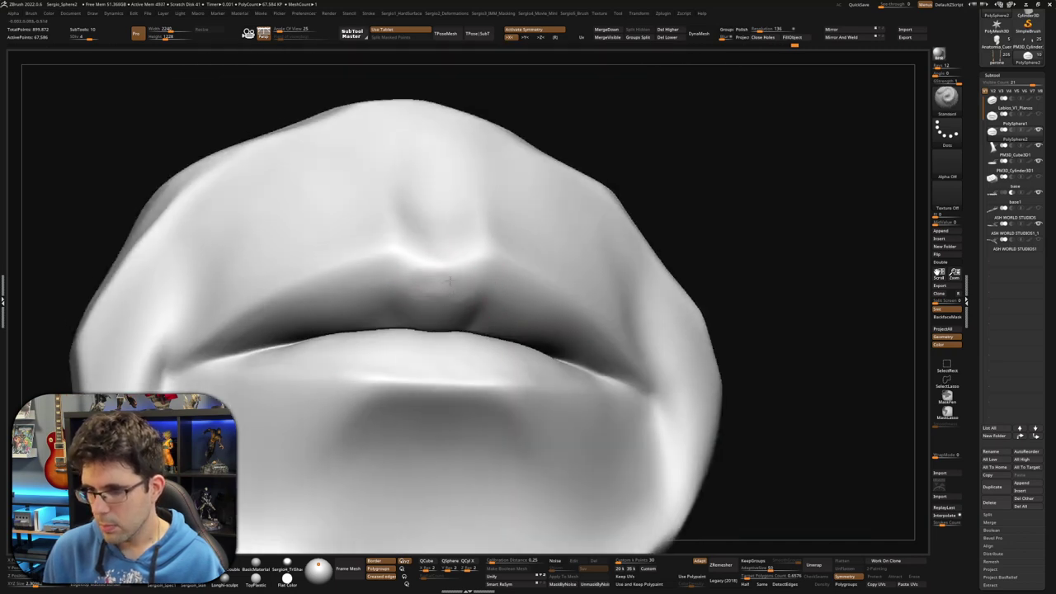
Soften the upper-lip crease and sculpt small creases along the upper lip line
right_click_drag(358, 272, 388, 268)
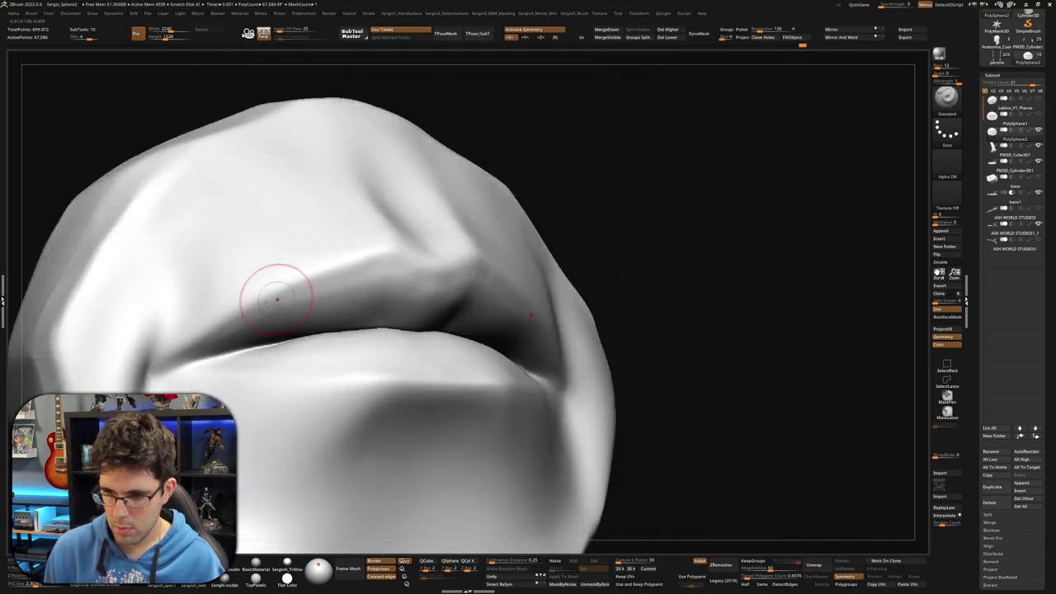
right_click_drag(277, 299, 306, 293)
right_click_drag(243, 333, 240, 332)
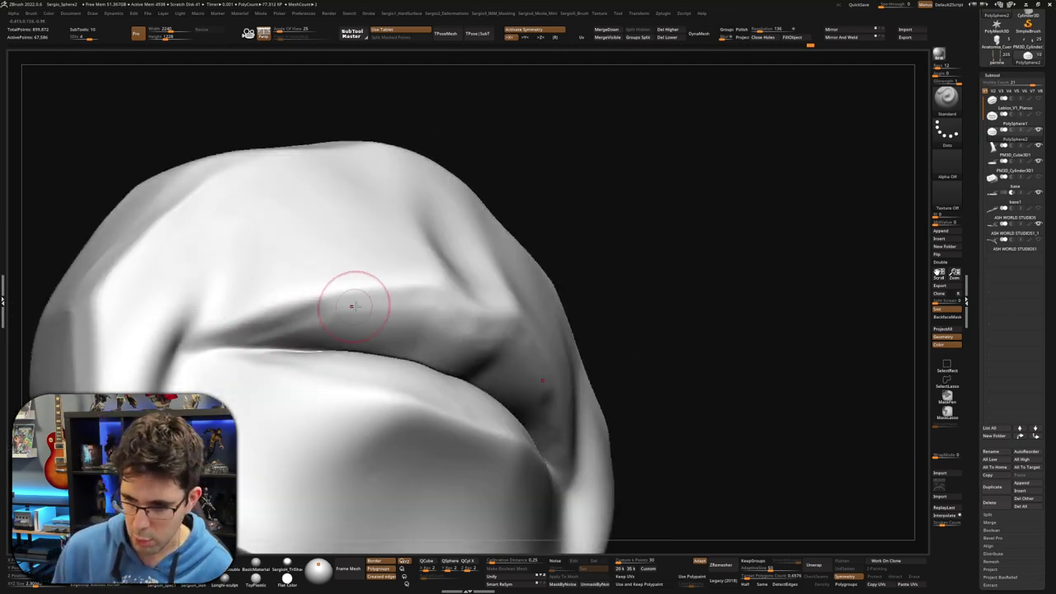
right_click_drag(349, 300, 310, 322)
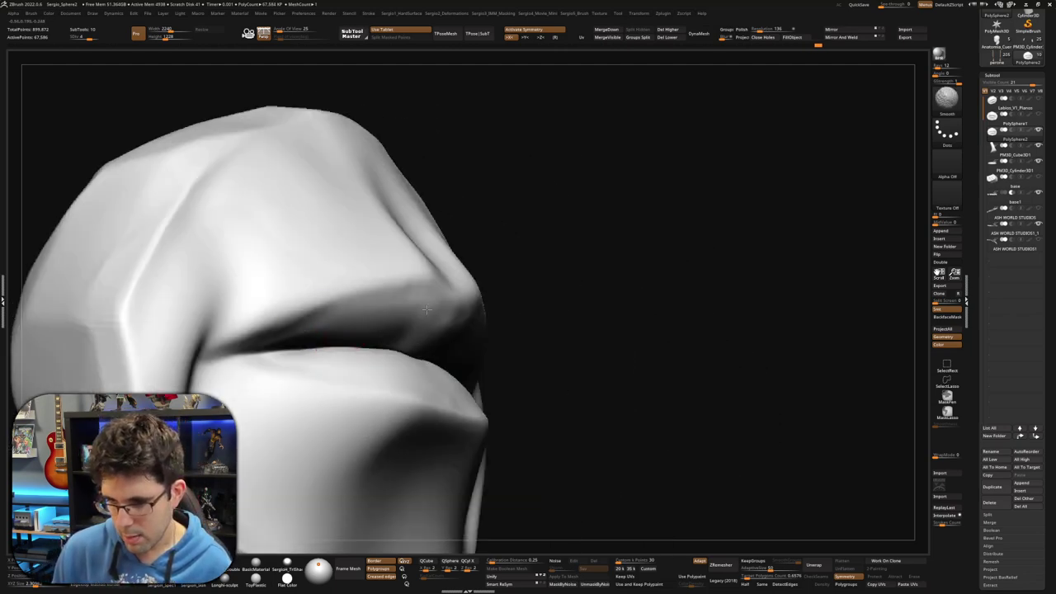
mouse_move(465, 336)
right_mouse_down()
mouse_move(413, 335)
mouse_move(384, 291)
right_mouse_up()
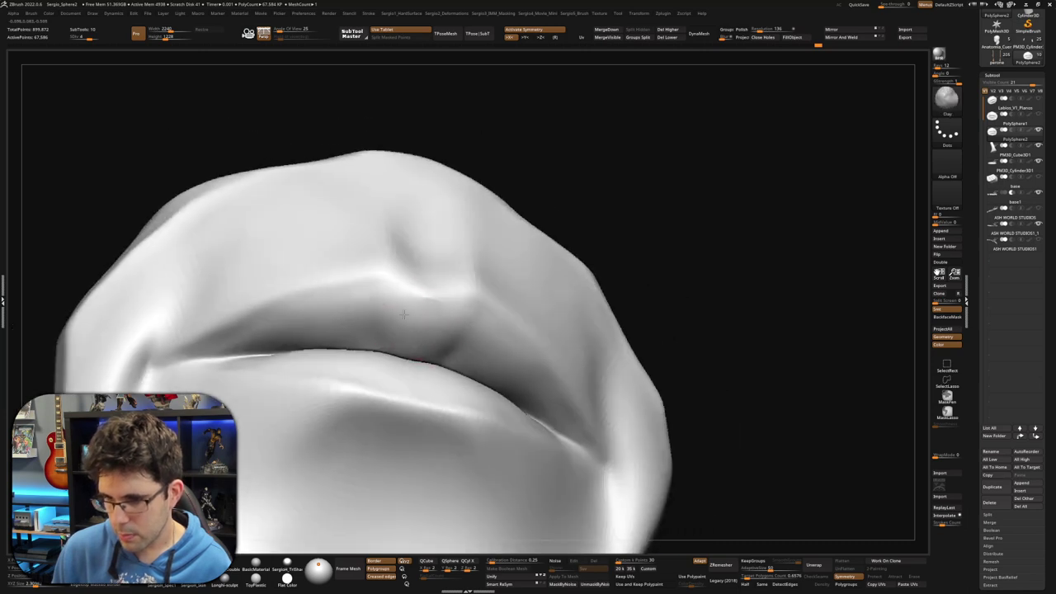
left_click_drag(245, 347, 306, 308, "shift")
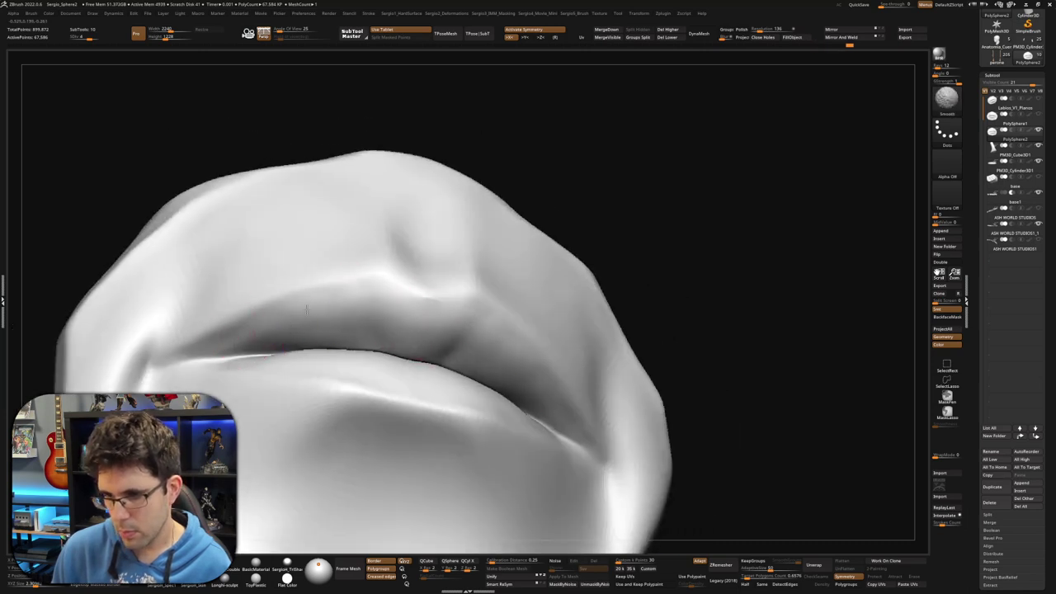
right_click_drag(395, 312, 465, 347)
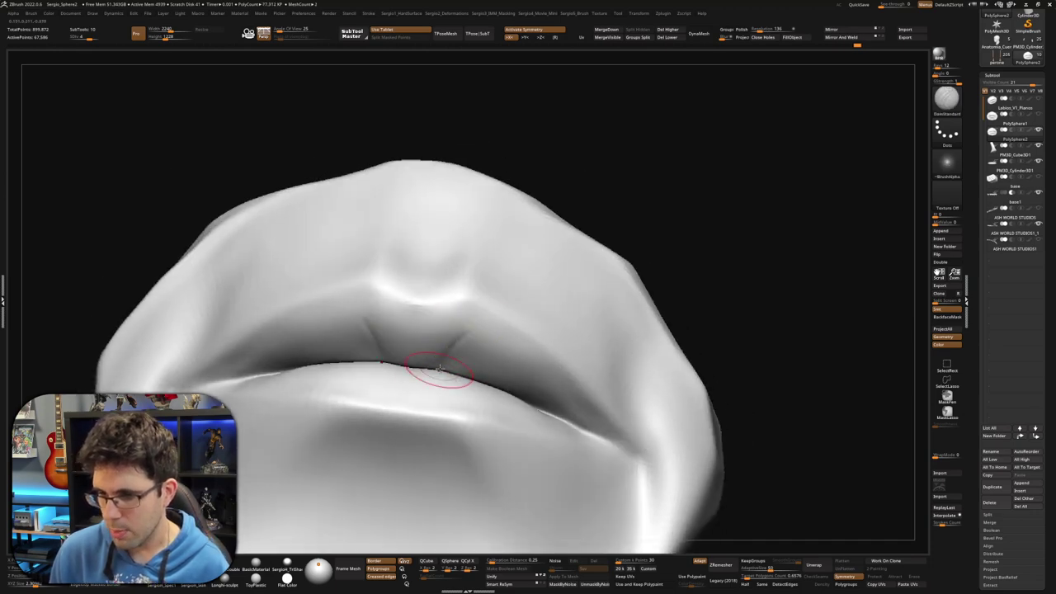
left_click_drag(468, 344, 505, 372)
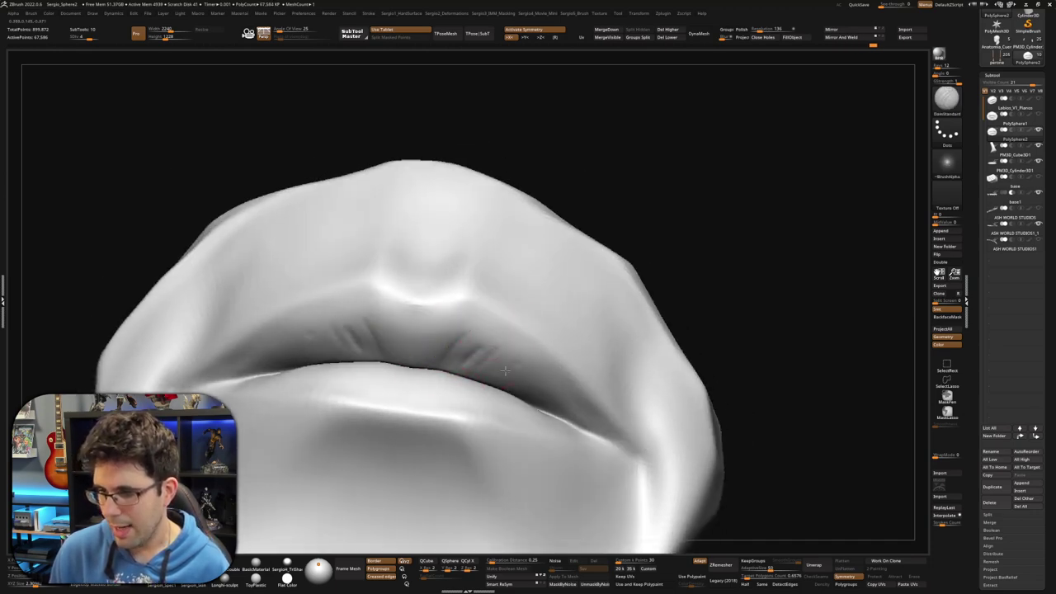
mouse_move(555, 410)
right_mouse_down()
mouse_move(540, 413)
mouse_move(534, 327)
right_mouse_up()
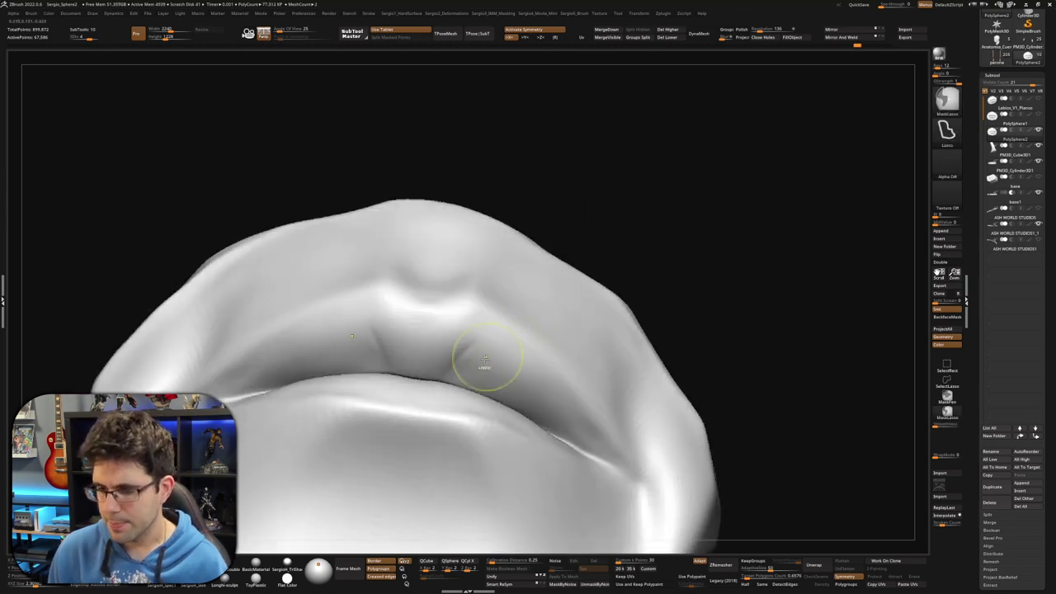
Smooth the lip crease and push the upper-left lip area into shape
left_click_drag(479, 341, 478, 353, "shift")
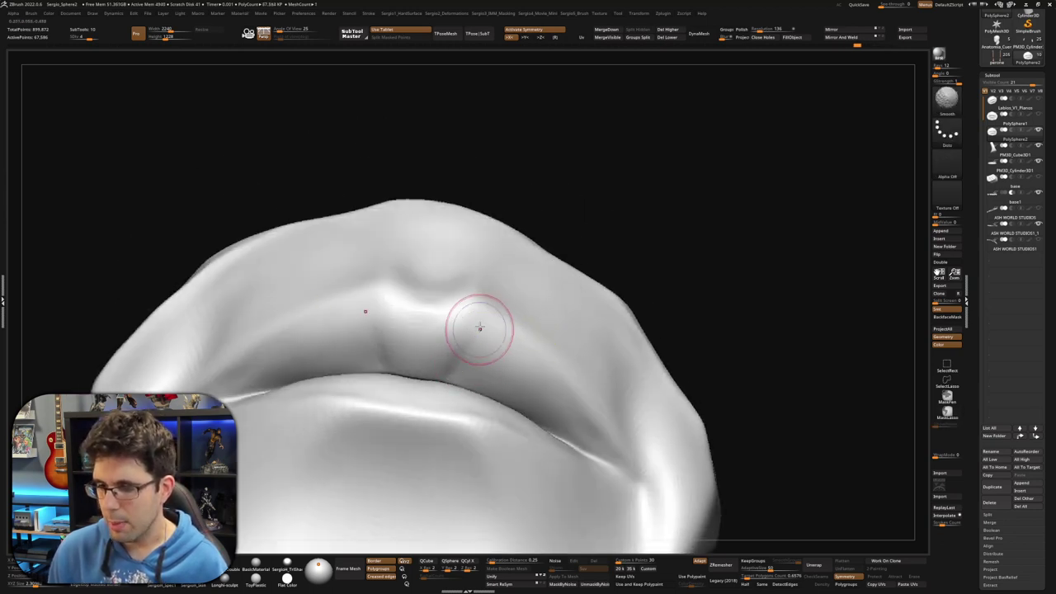
mouse_move(480, 328)
right_mouse_down("shift")
mouse_move(486, 349)
mouse_move(448, 342)
right_mouse_up("shift")
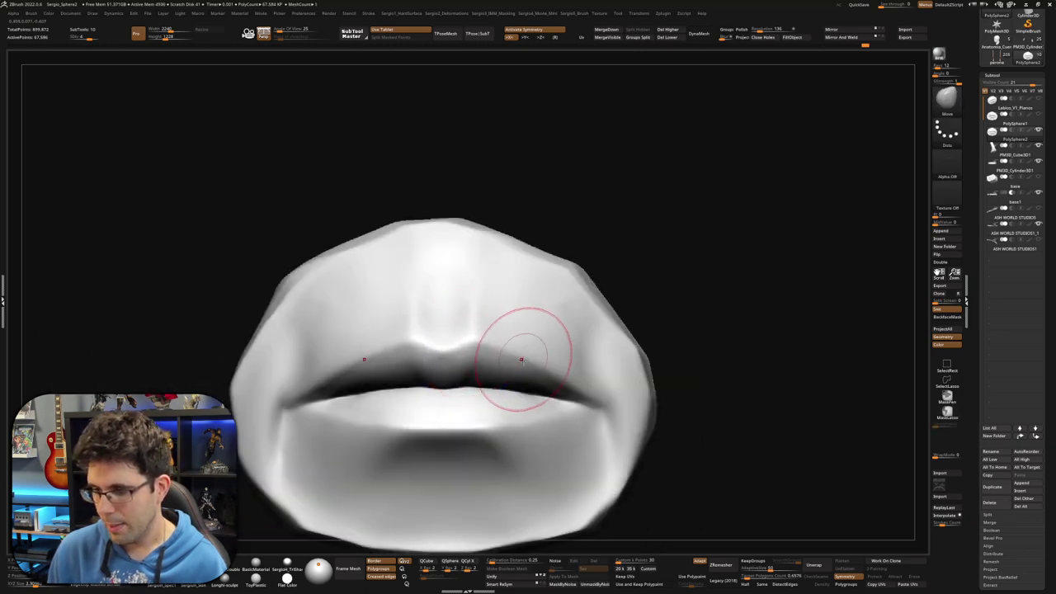
mouse_move(521, 359)
right_mouse_down()
mouse_move(413, 295)
mouse_move(395, 305)
right_mouse_up()
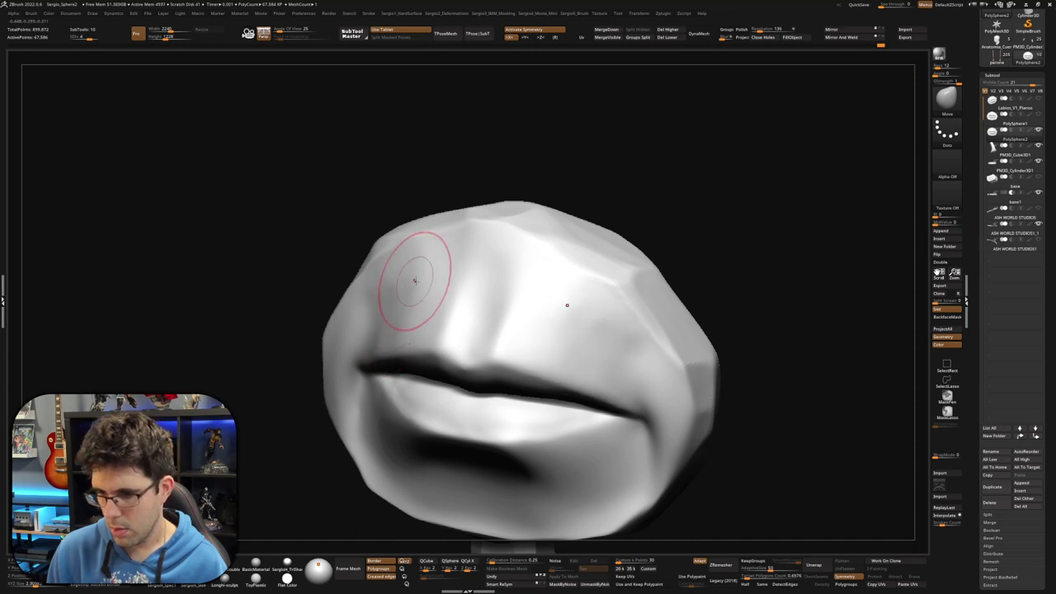
left_click_drag(415, 280, 411, 318)
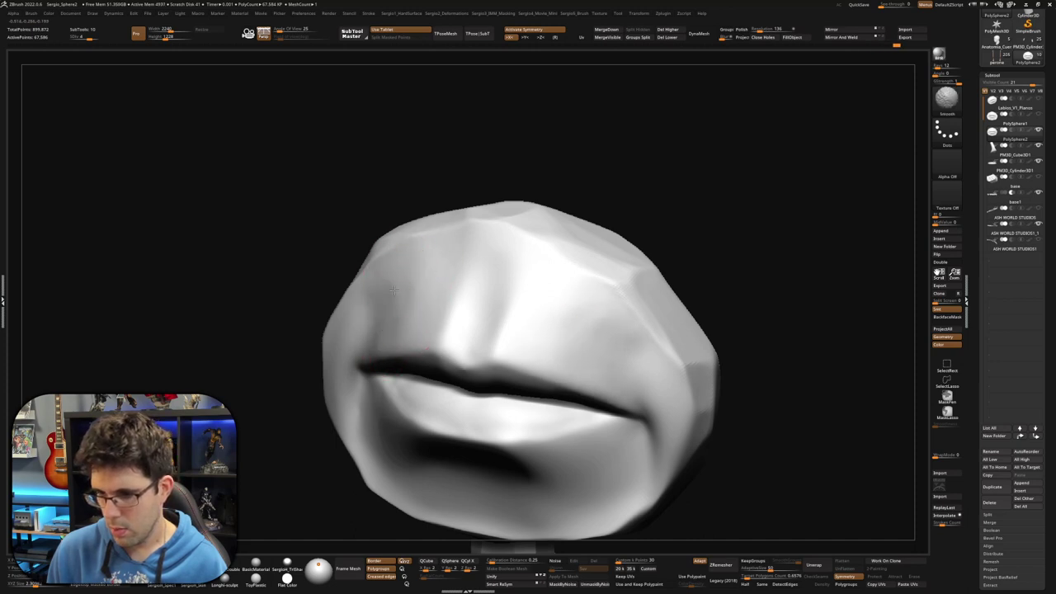
right_click_drag(391, 317, 358, 388)
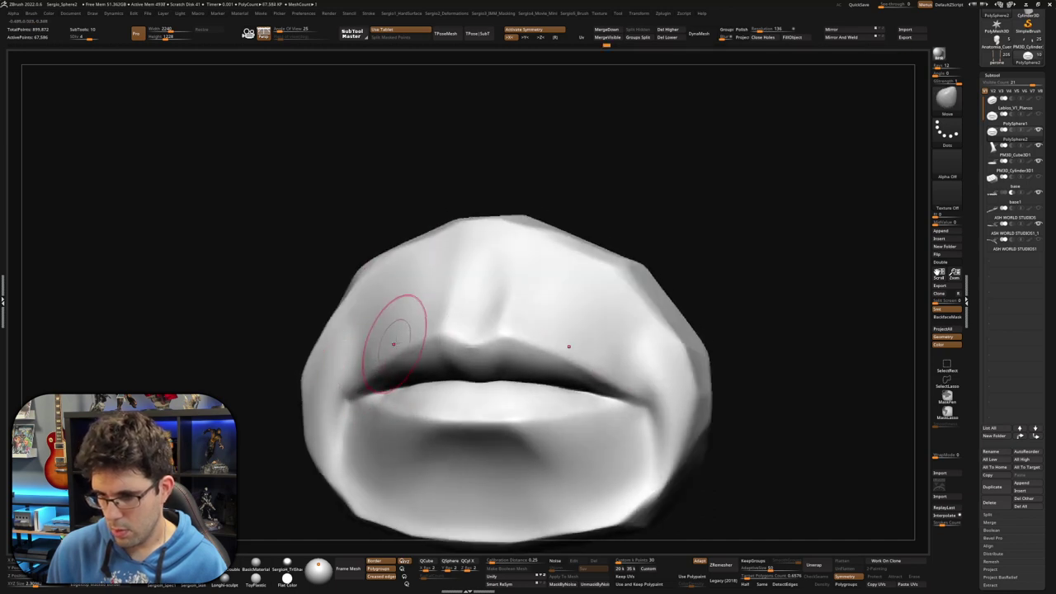
Check the whole model, then step the lips down one subdivision level
key("shift")
mouse_move(420, 299)
left_mouse_down()
mouse_move(424, 370)
mouse_move(572, 330)
mouse_move(472, 440)
left_mouse_up()
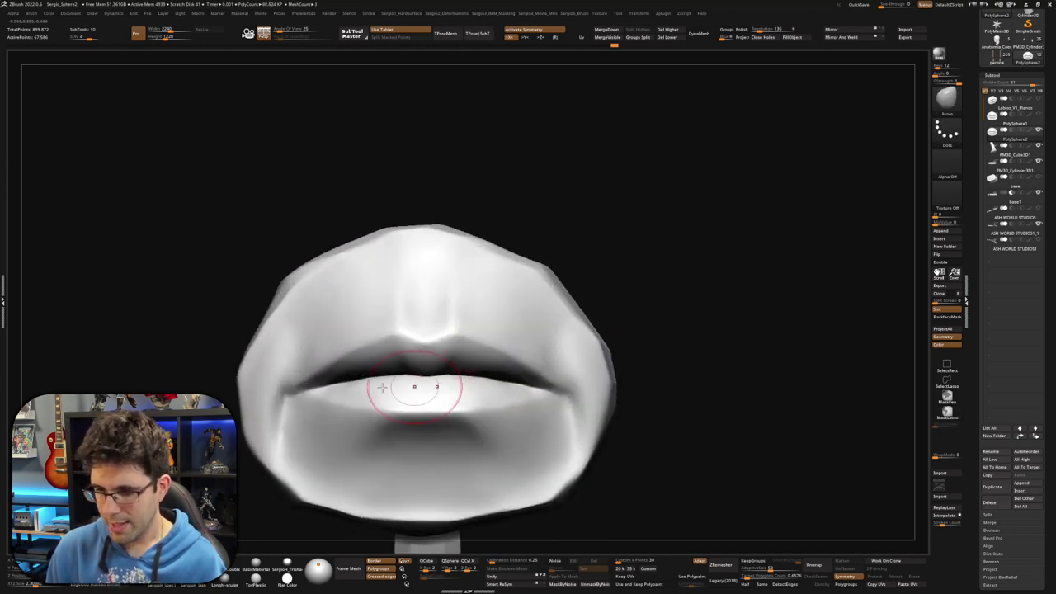
mouse_move(413, 389)
left_mouse_down()
mouse_move(365, 365)
mouse_move(342, 335)
mouse_move(389, 302)
mouse_move(434, 306)
mouse_move(401, 313)
mouse_move(412, 388)
mouse_move(415, 357)
left_mouse_up()
key("shift+d")
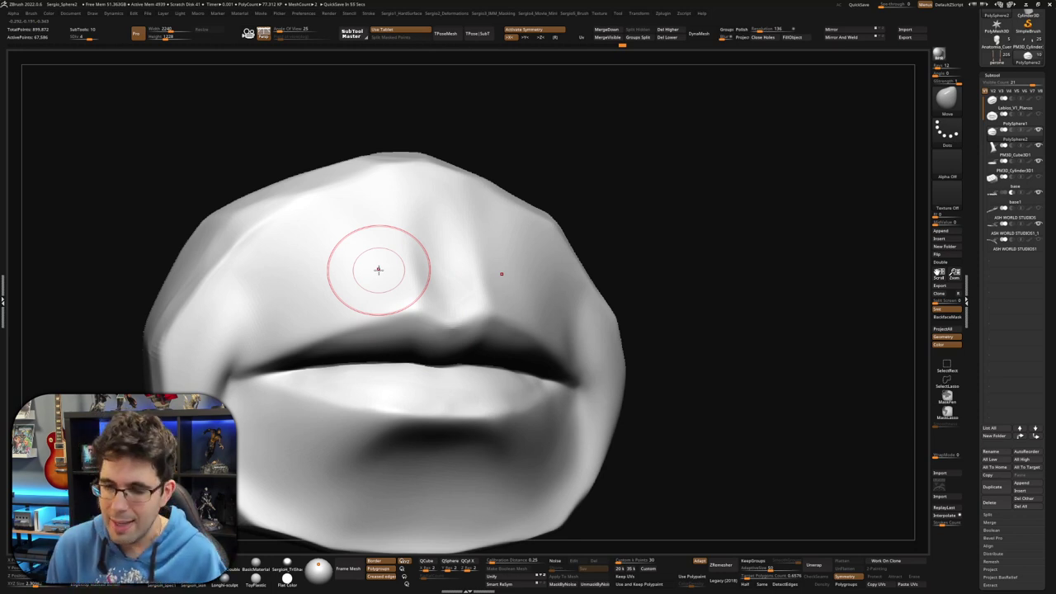
Toggle the polygroup wireframe on to check it, then back off for plain shading
mouse_move(378, 269)
right_mouse_down()
mouse_move(768, 271)
mouse_move(560, 302)
mouse_move(519, 271)
right_mouse_up()
key("shift+f")
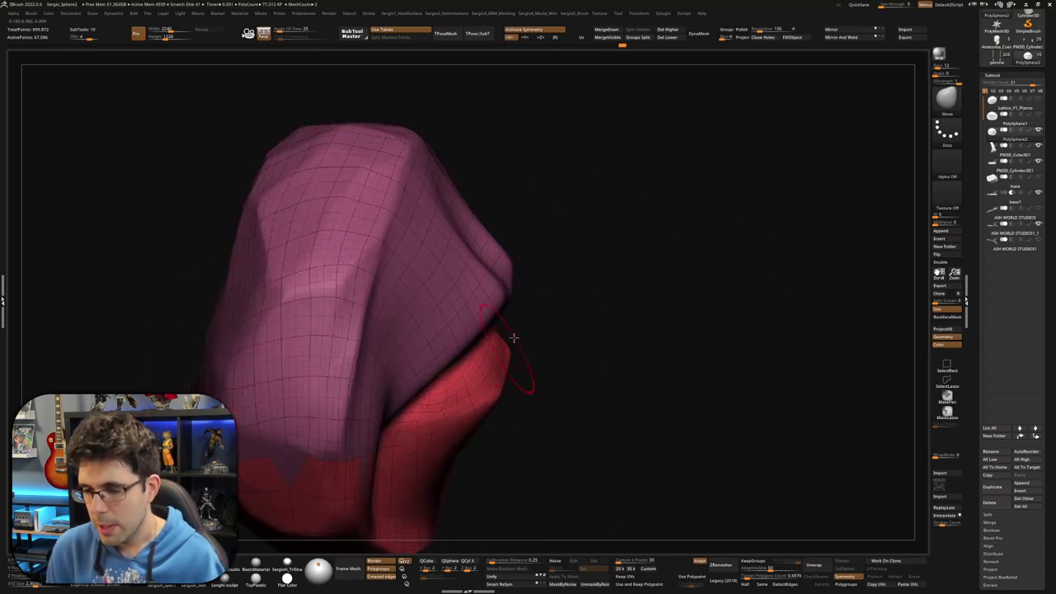
mouse_move(519, 354)
right_mouse_down()
mouse_move(546, 319)
mouse_move(455, 323)
mouse_move(484, 353)
right_mouse_up()
scroll(456, 323, "up", 5)
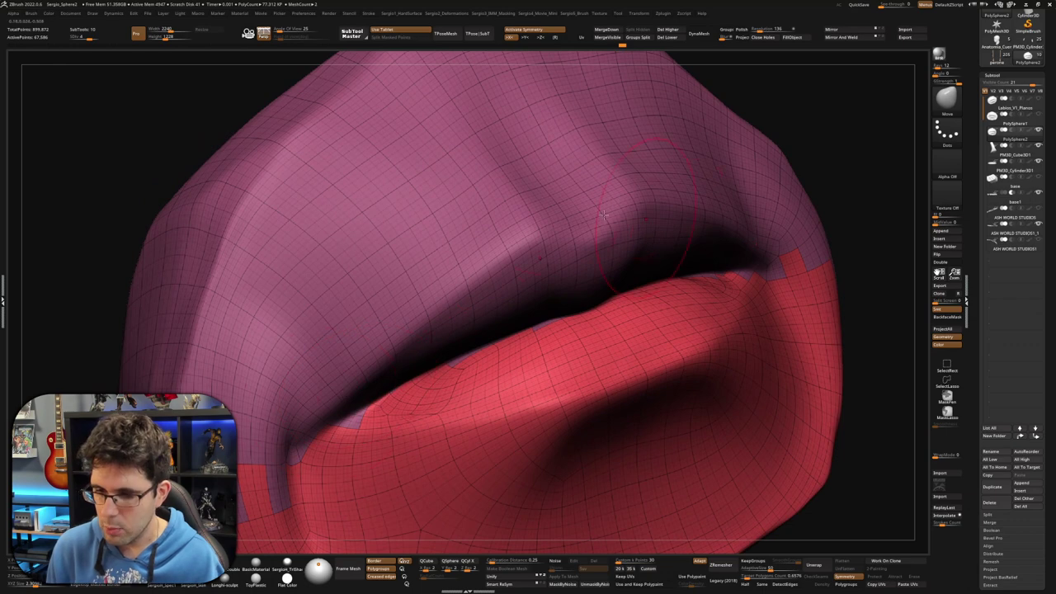
key("shift+f")
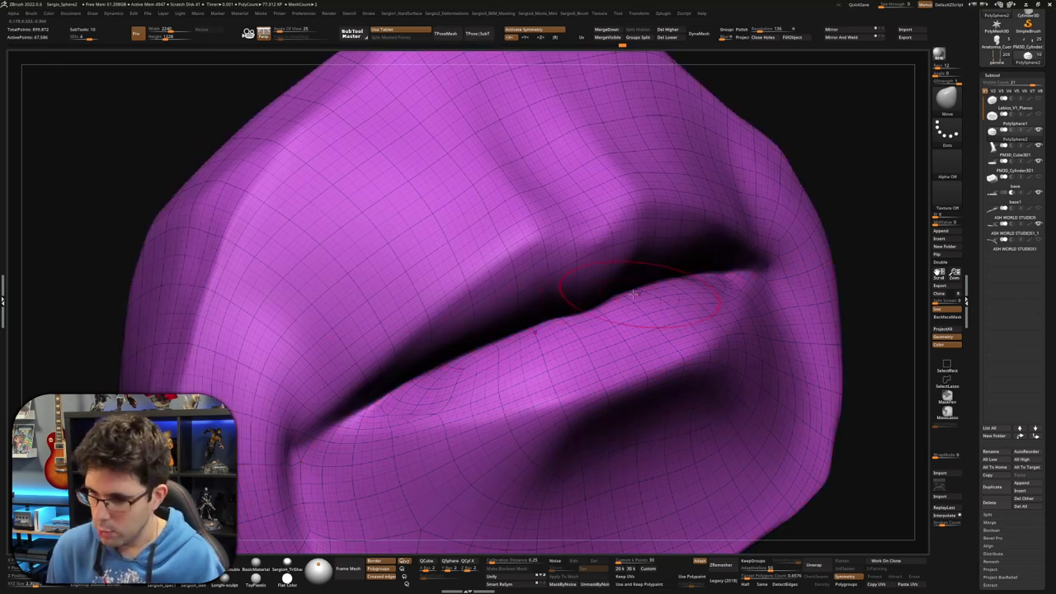
Lasso-hide parts of the lips, including the upper lip, to inspect the mouth's inner shape
key("ctrl+shift")
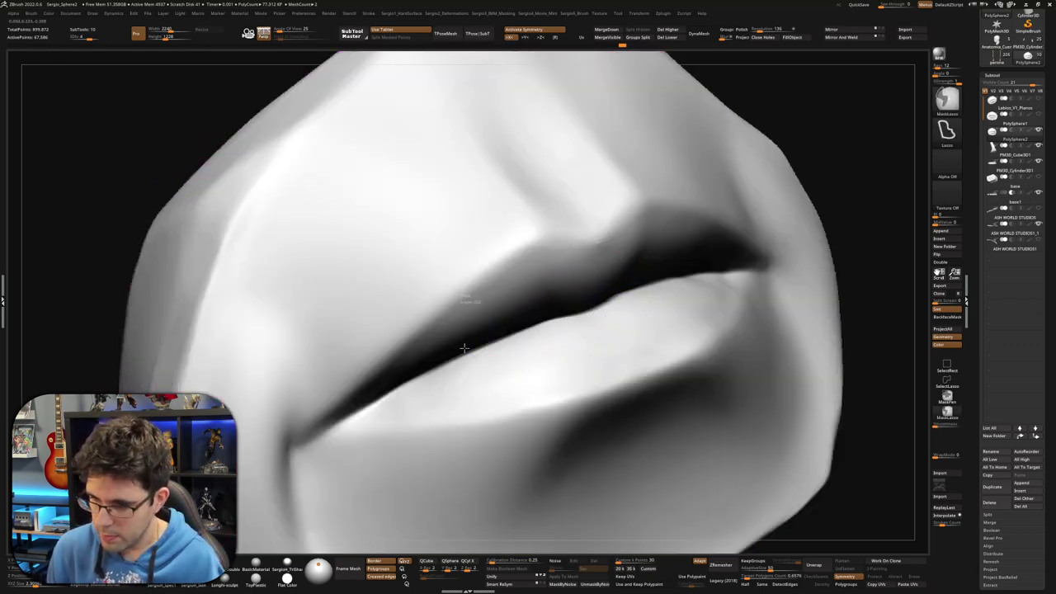
left_click_drag(463, 348, 590, 280, "ctrl+shift")
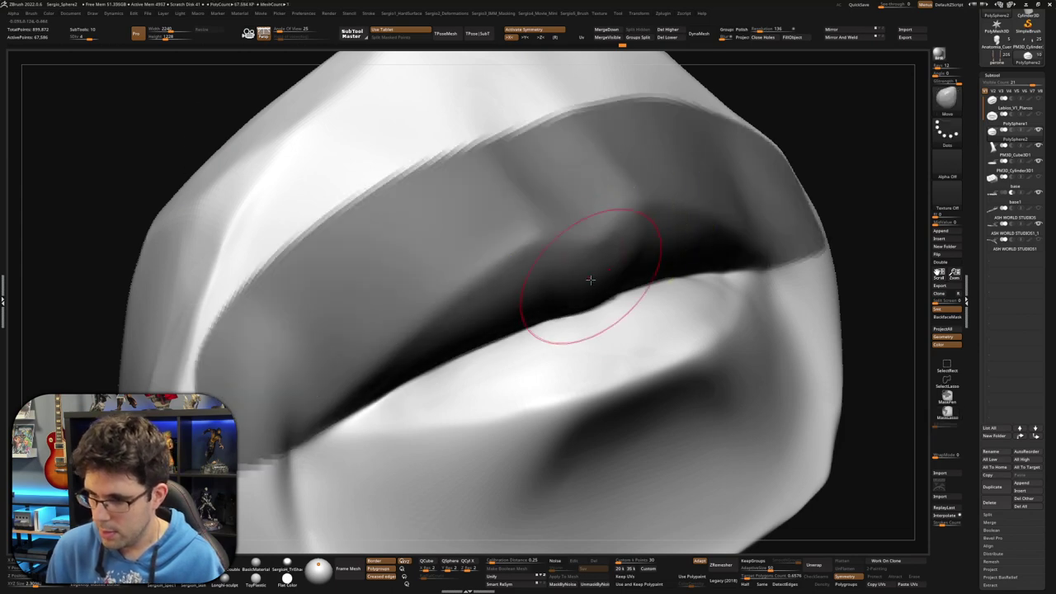
mouse_move(590, 280)
right_mouse_down()
mouse_move(556, 258)
mouse_move(507, 266)
right_mouse_up()
left_click_drag(507, 266, 569, 263, "ctrl+shift")
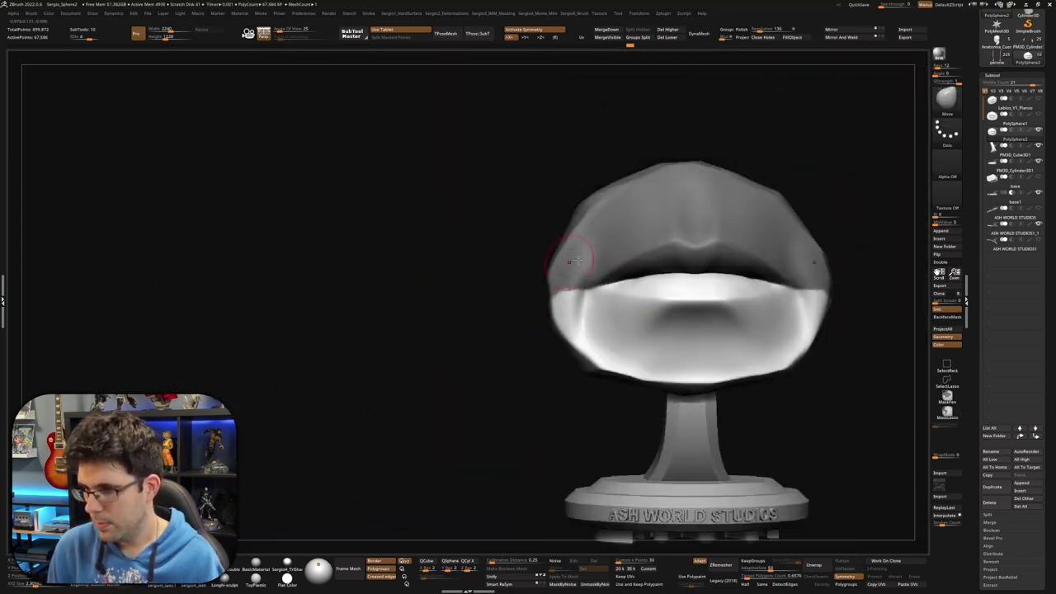
mouse_move(569, 263)
right_mouse_down()
mouse_move(660, 267)
mouse_move(510, 285)
mouse_move(538, 259)
mouse_move(629, 297)
right_mouse_up()
key("shift+f")
key("shift+f")
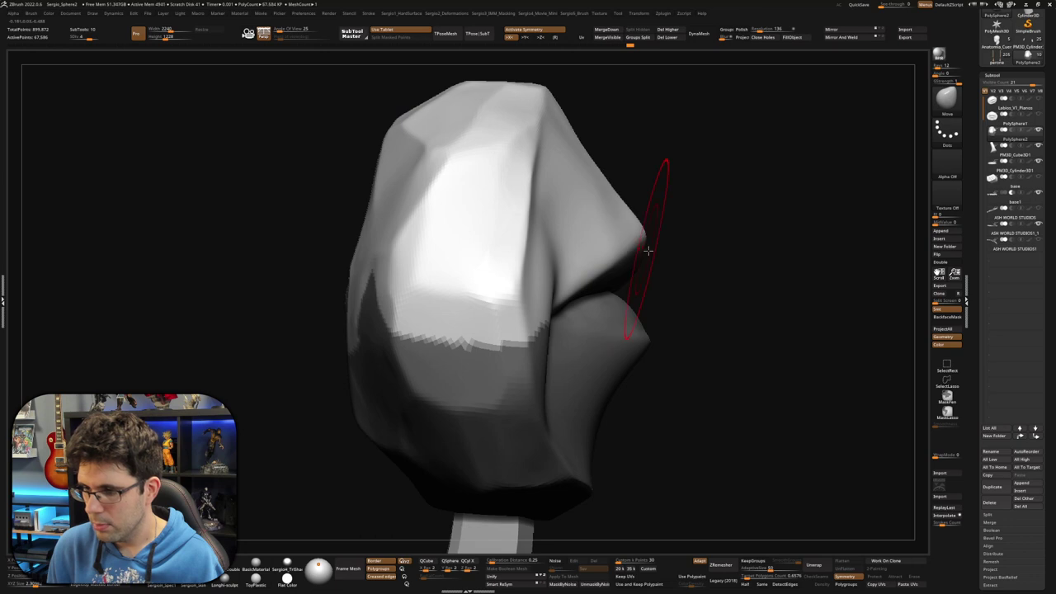
From a front view, create the faceted lower-detail PolySphere3 copy and redo two history steps
mouse_move(648, 246)
right_mouse_down()
mouse_move(761, 271)
mouse_move(888, 255)
mouse_move(506, 247)
mouse_move(541, 259)
mouse_move(507, 319)
mouse_move(536, 259)
right_mouse_up()
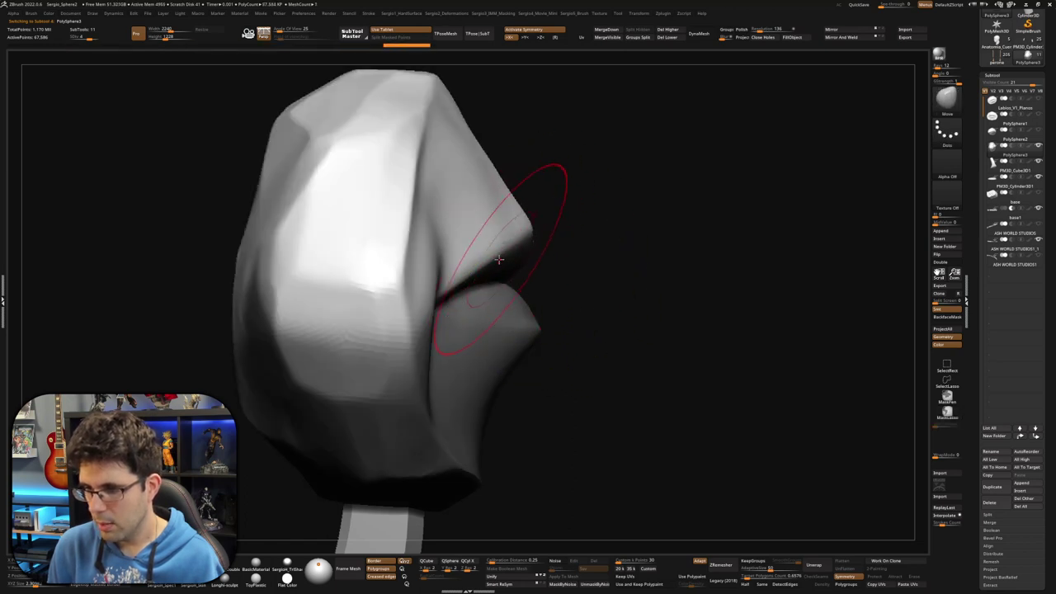
key("ctrl+t")
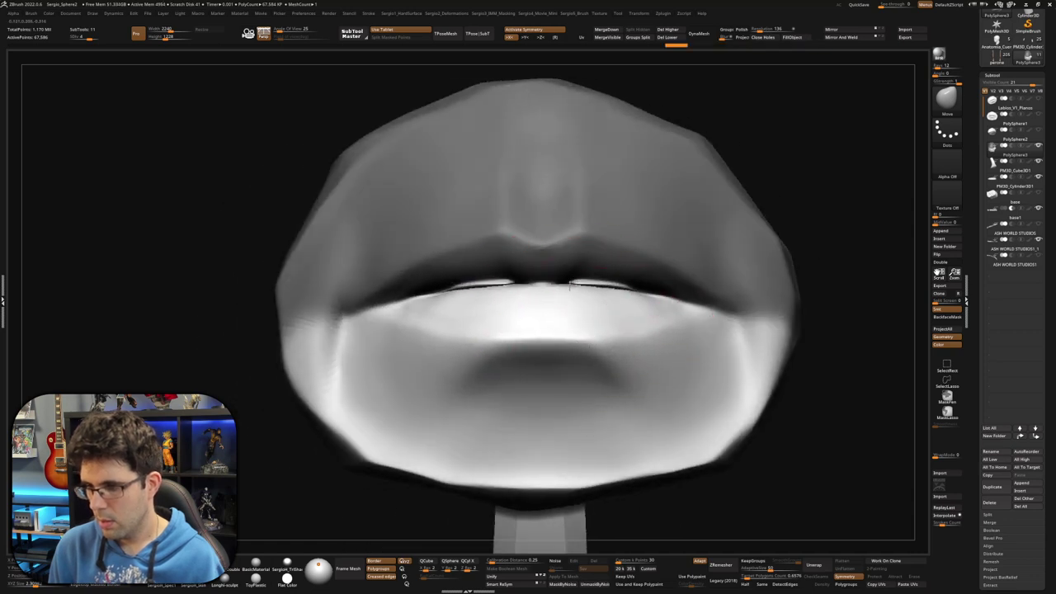
key("ctrl+shift+z")
key("ctrl+shift+z")
key("ctrl+shift+z")
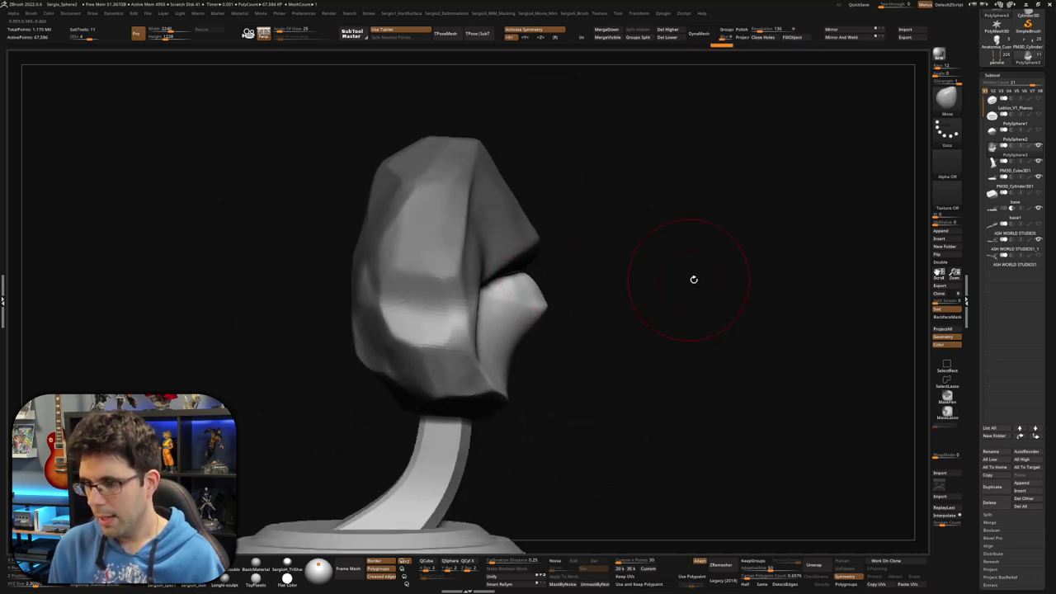
key("ctrl+shift+z")
key("ctrl+shift+z")
key("ctrl+shift+z")
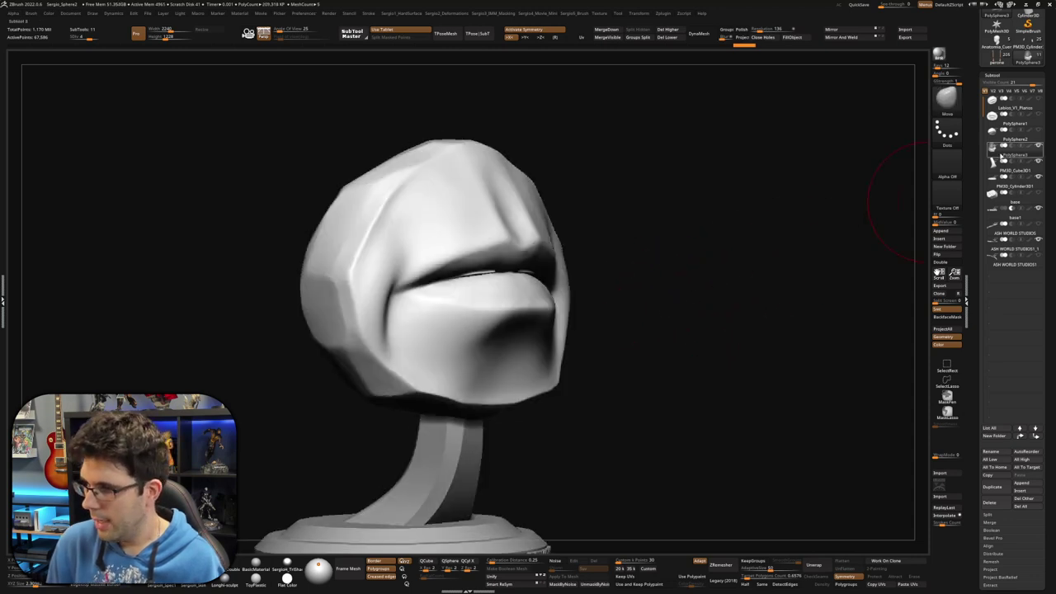
key("ctrl+z")
key("ctrl+z")
key("ctrl+z")
key("ctrl+z")
key("ctrl+z")
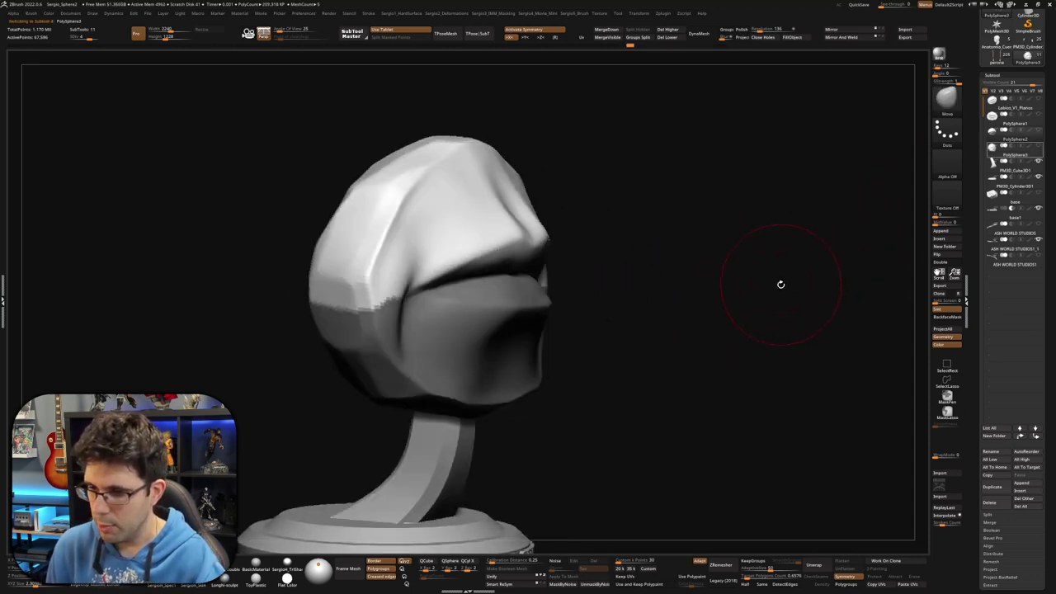
key("ctrl+shift+z")
key("ctrl+shift+z")
key("ctrl+shift+z")
key("ctrl+shift+z")
key("ctrl+shift+z")
key("ctrl+shift+z")
key("ctrl+shift+z")
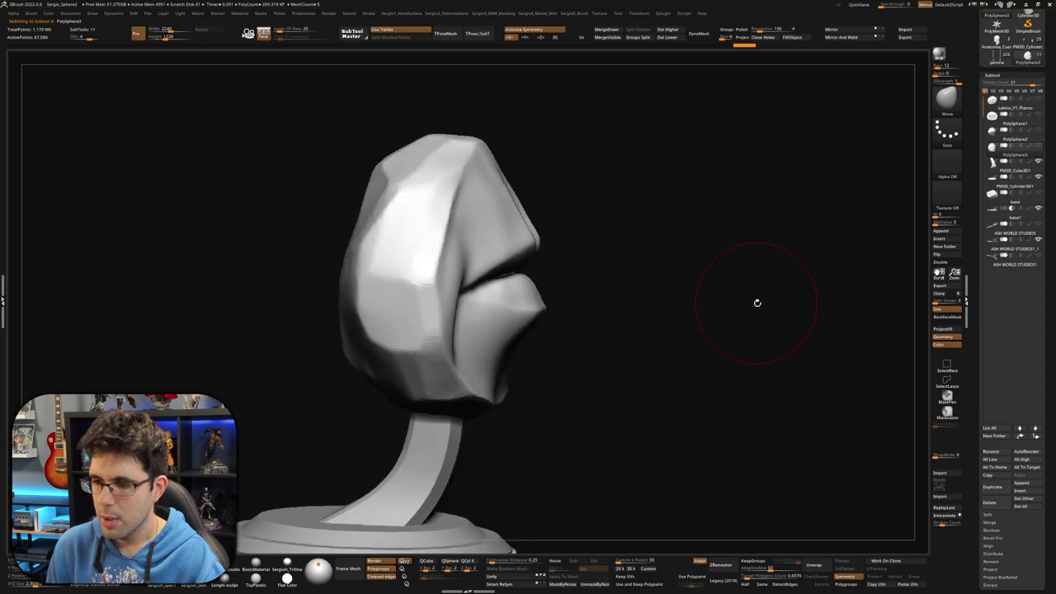
left_click_drag(758, 303, 718, 302, "shift")
scroll(474, 240, "up", 5)
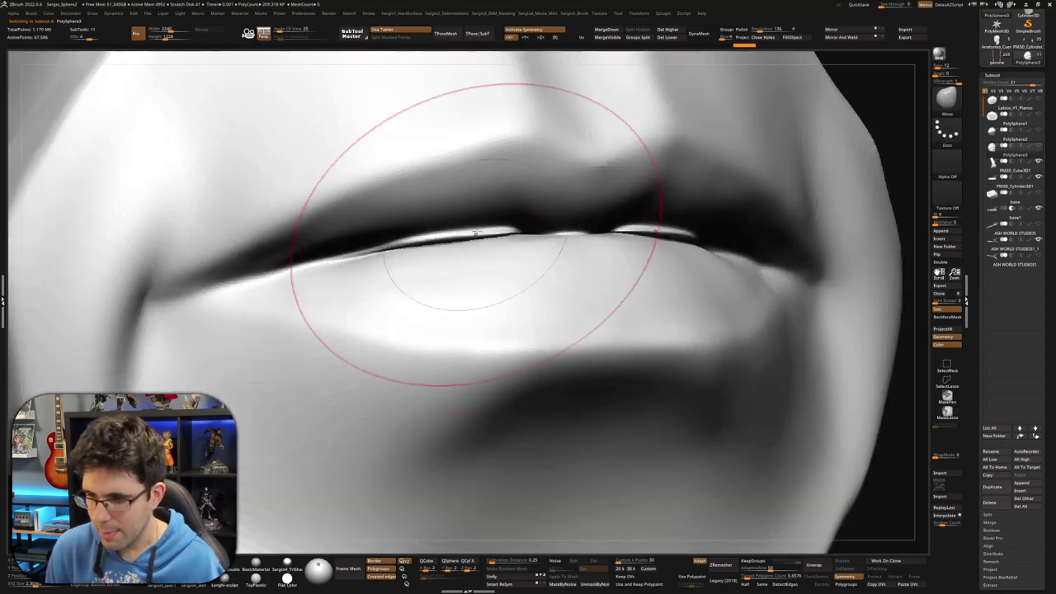
key("f")
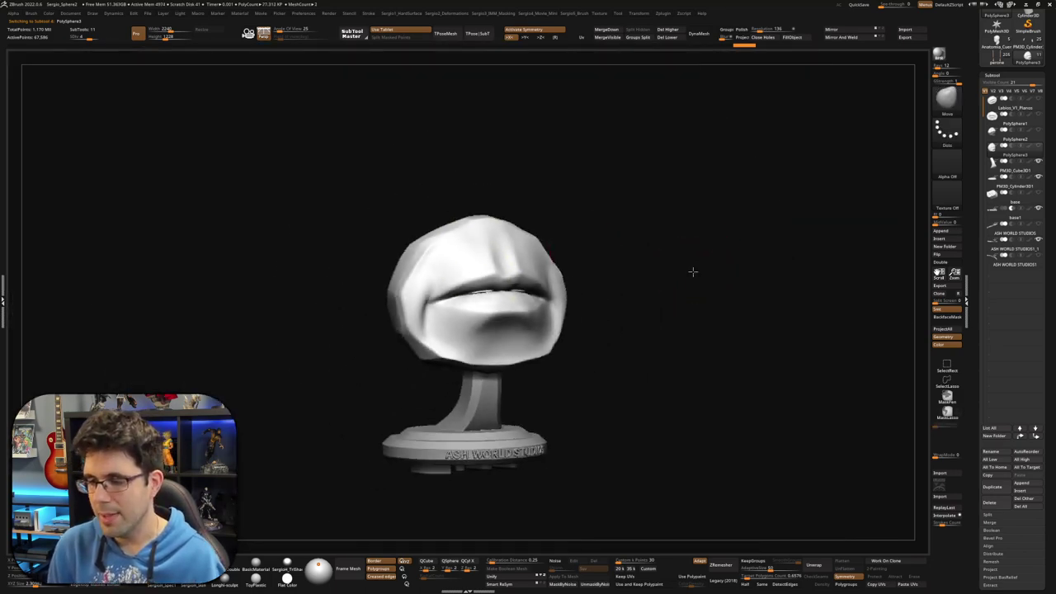
mouse_move(693, 271)
left_mouse_down()
mouse_move(710, 274)
mouse_move(671, 292)
mouse_move(665, 270)
left_mouse_up()
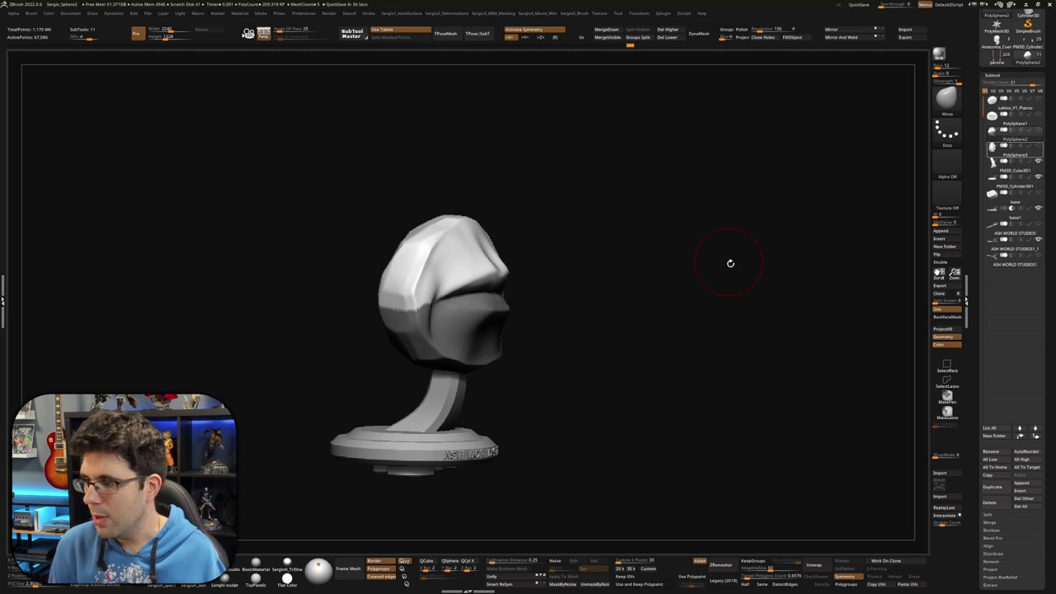
Select the PolySphere3 copy and delete it from the SubTool list
left_click_drag(730, 264, 893, 192)
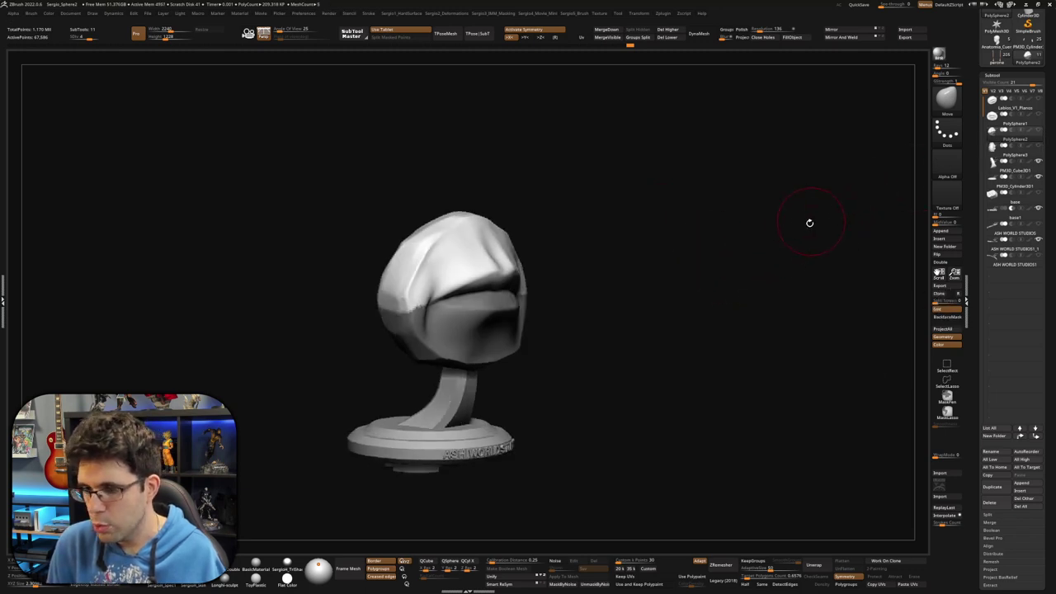
key("Up")
key("Up")
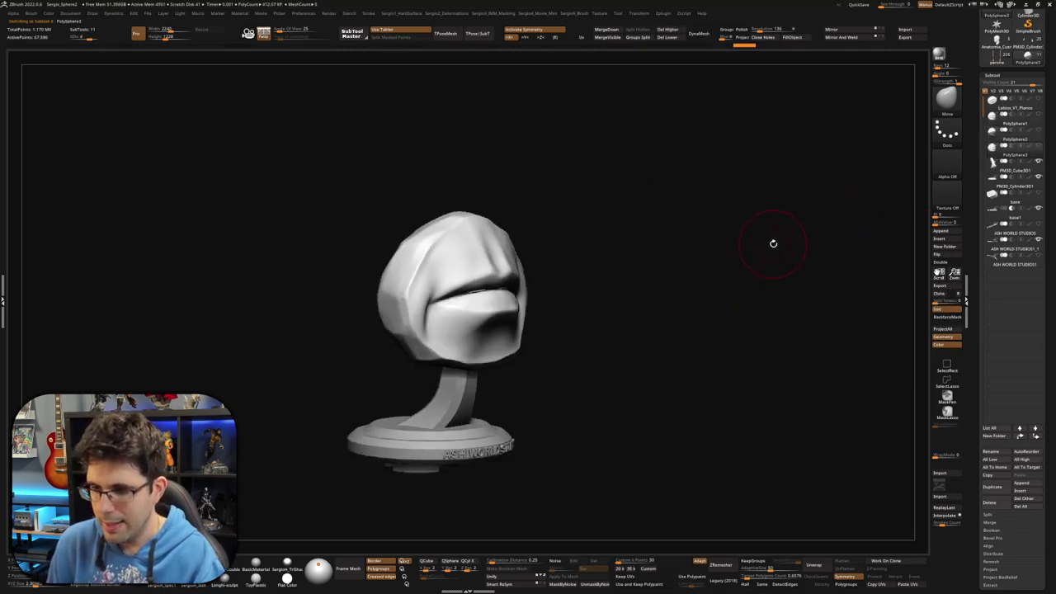
key("Delete")
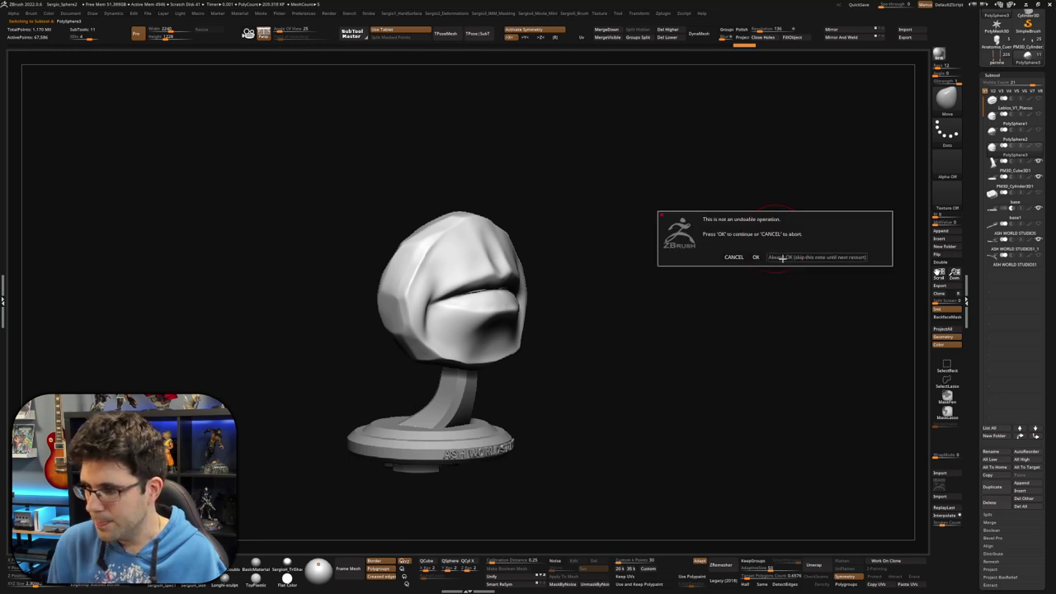
left_click(782, 257)
Frame the lips front-on, zoomed in, and drop to the lower, faceted subdivision level
left_click_drag(828, 195, 677, 257, "shift")
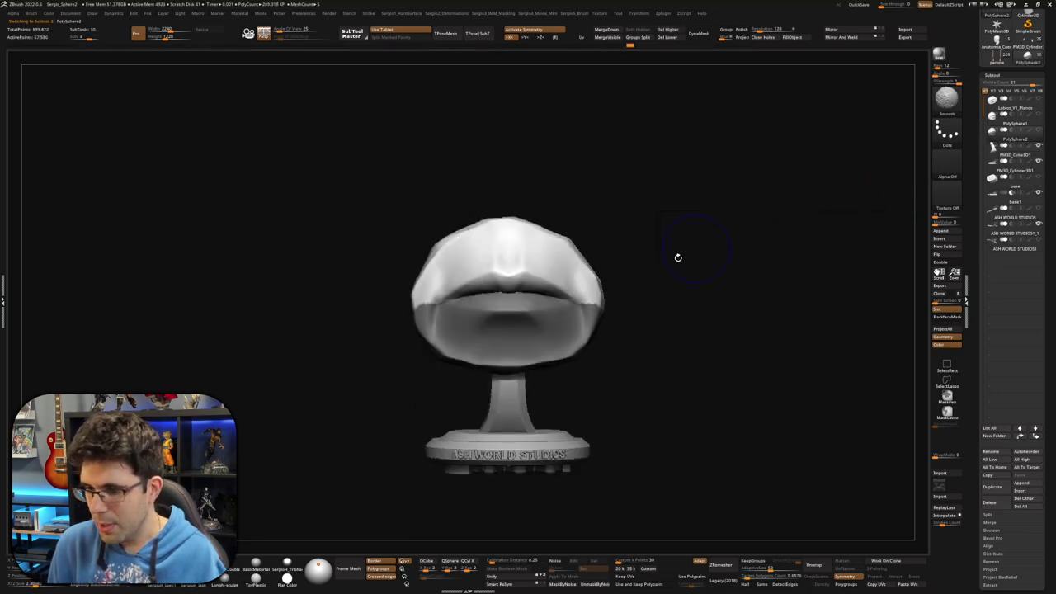
key("f")
mouse_move(585, 342)
left_mouse_down()
mouse_move(631, 318)
mouse_move(788, 314)
mouse_move(808, 261)
mouse_move(787, 272)
left_mouse_up()
key("shift+d")
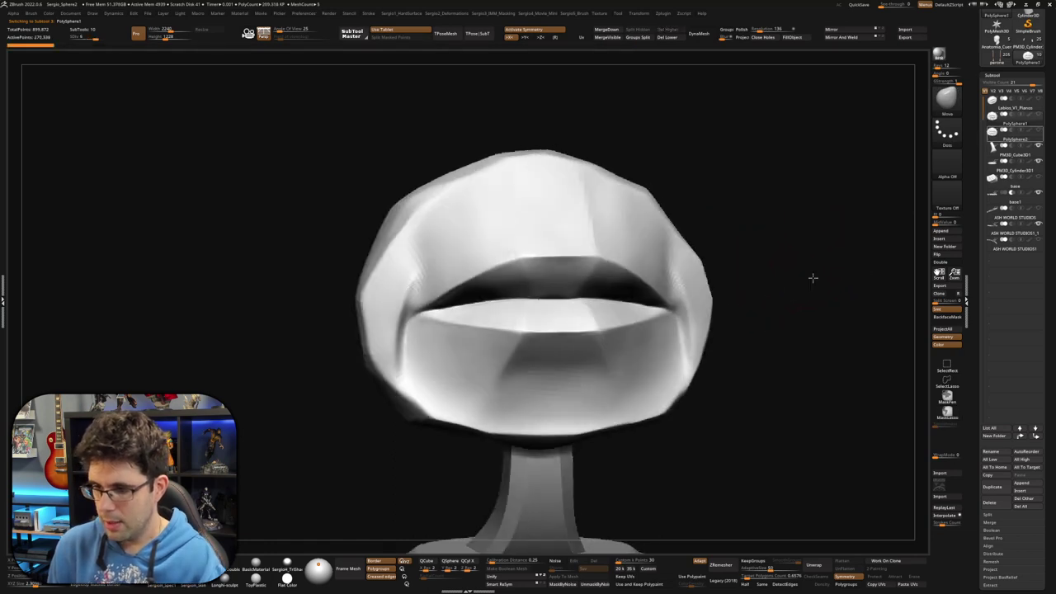
Toggle between lower and higher subdivision levels, then make the open-lipped PolySphere1 part active
key("d")
key("d")
key("shift+d")
key("d")
key("shift+d")
key("d")
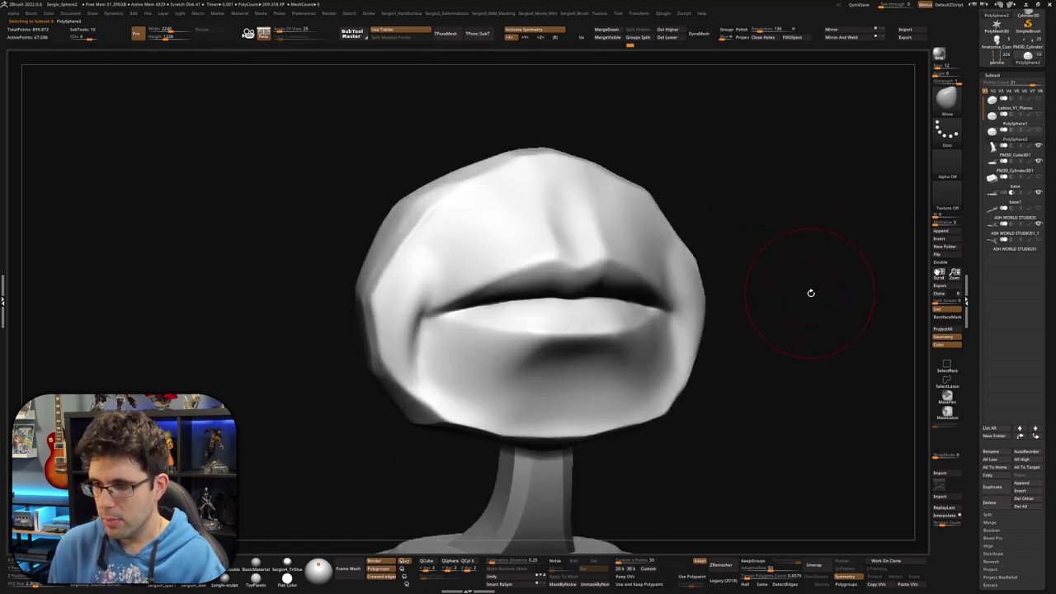
key("shift+d")
key("Up")
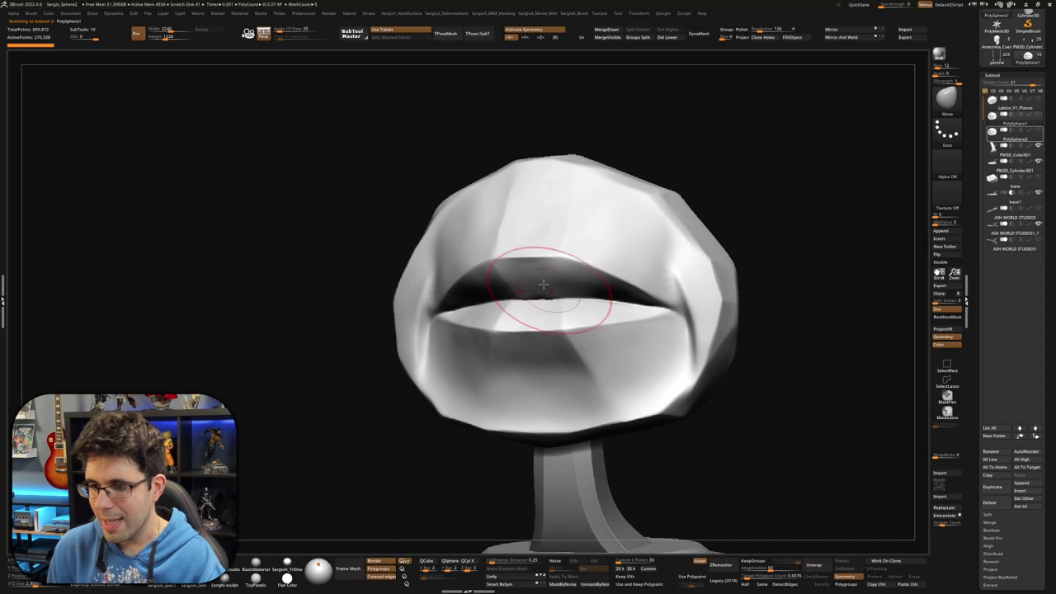
Switch between the faceted PolySphere1 and smooth PolySphere2 lips, ending on PolySphere2 viewed front-on
left_click_drag(751, 239, 790, 214)
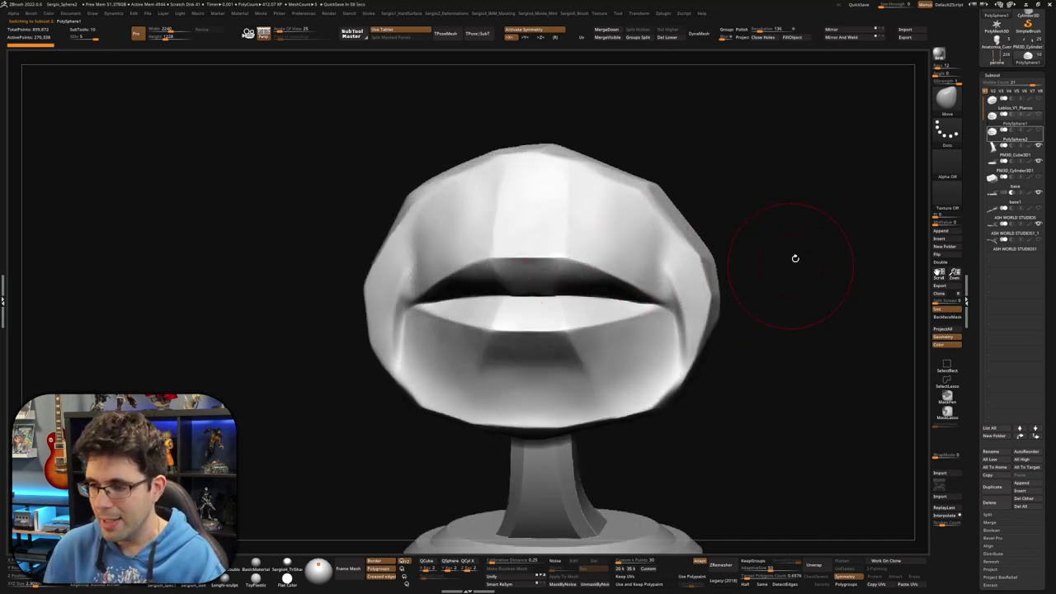
mouse_move(794, 259)
left_mouse_down()
mouse_move(781, 250)
mouse_move(790, 242)
mouse_move(655, 269)
mouse_move(625, 258)
left_mouse_up()
scroll(625, 258, "up", 2)
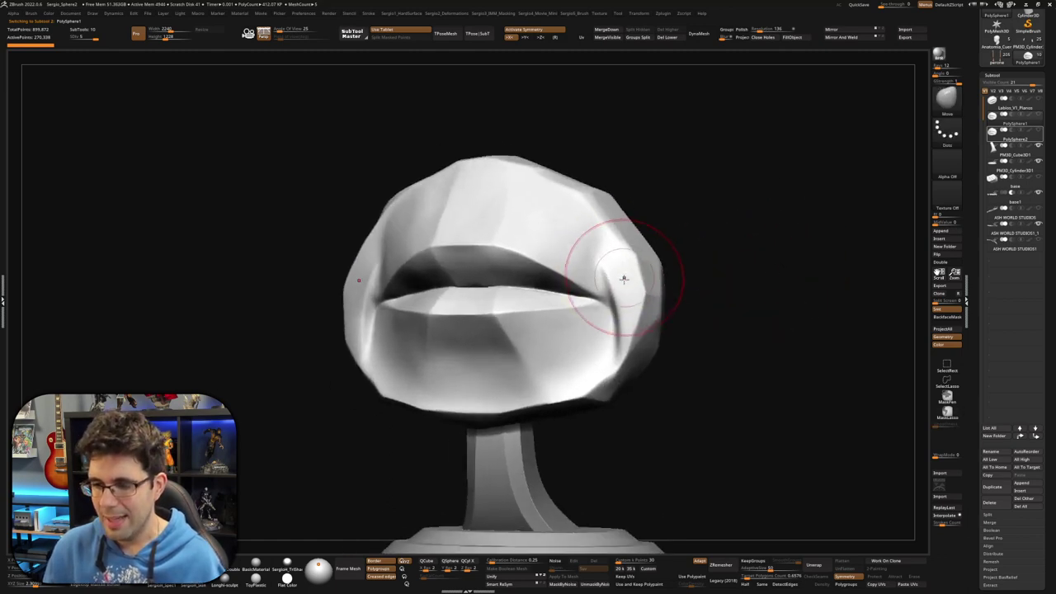
scroll(619, 278, "up", 2)
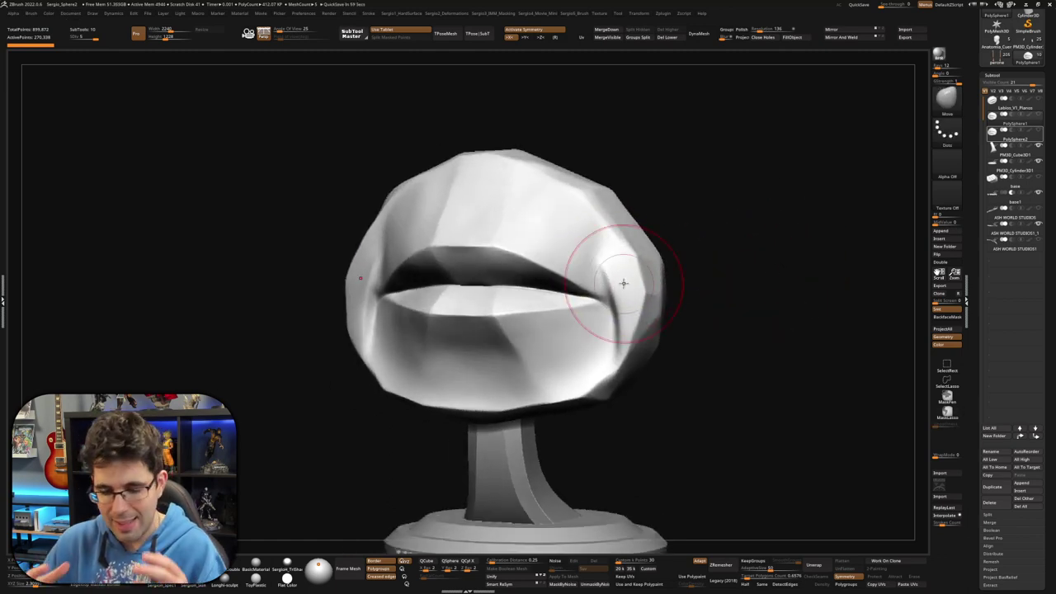
right_click_drag(624, 284, 615, 288)
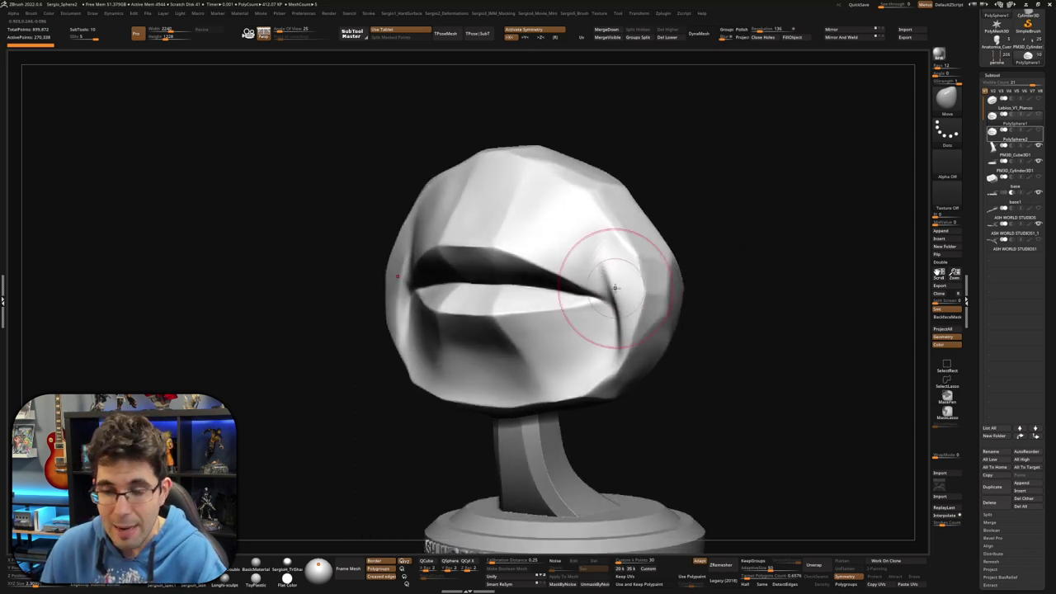
left_click(610, 284, "alt")
left_click(544, 278, "alt")
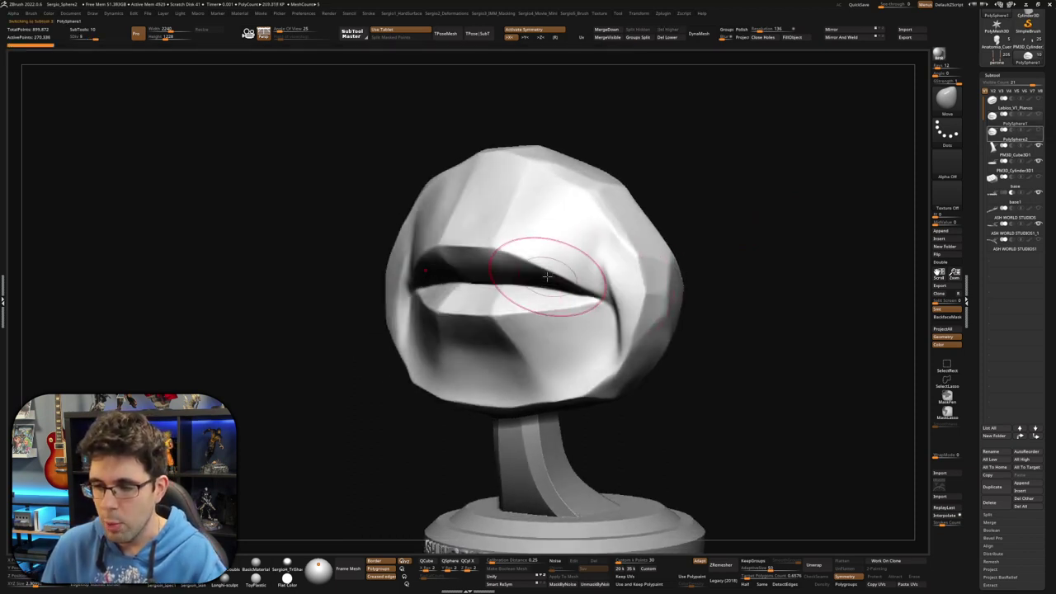
left_click(544, 277, "alt")
right_click_drag(547, 276, 558, 272)
right_click_drag(487, 295, 475, 285)
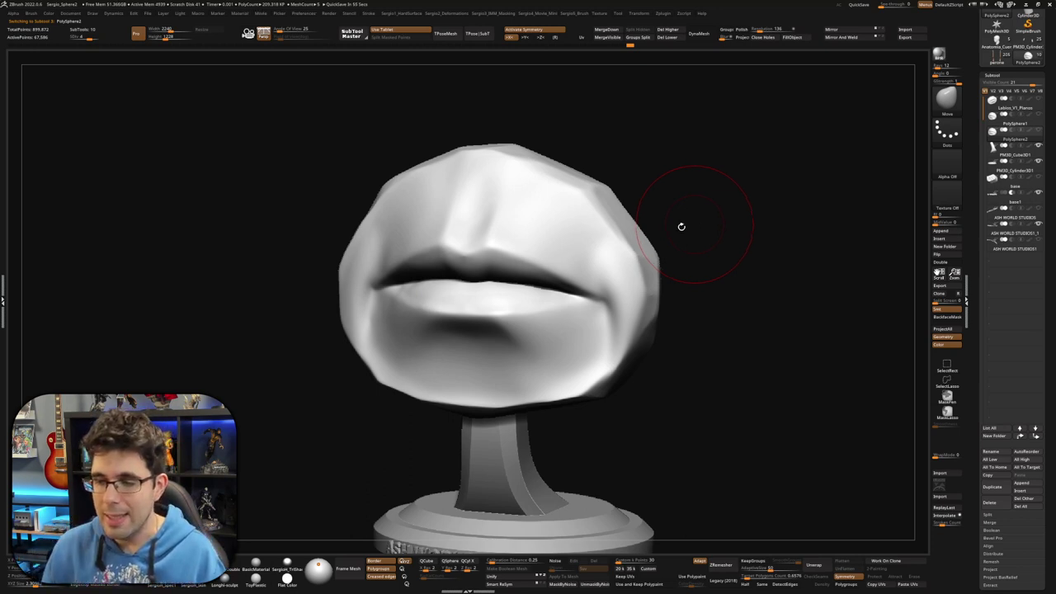
mouse_move(681, 226)
left_mouse_down()
mouse_move(589, 259)
mouse_move(603, 272)
left_mouse_up()
key("space")
key("f")
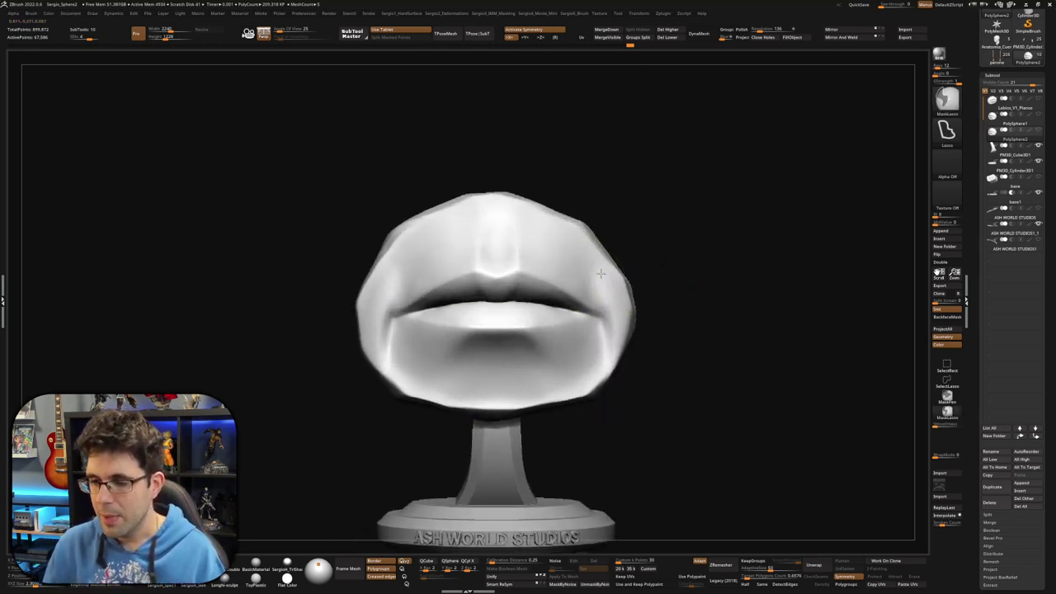
mouse_move(601, 273)
right_mouse_down()
mouse_move(621, 285)
mouse_move(713, 277)
right_mouse_up()
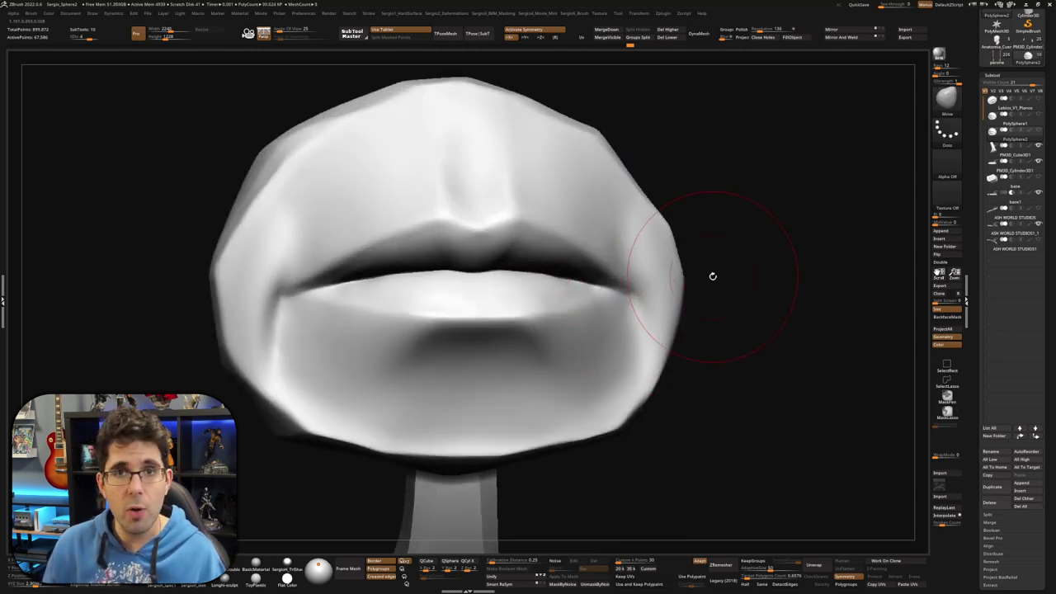